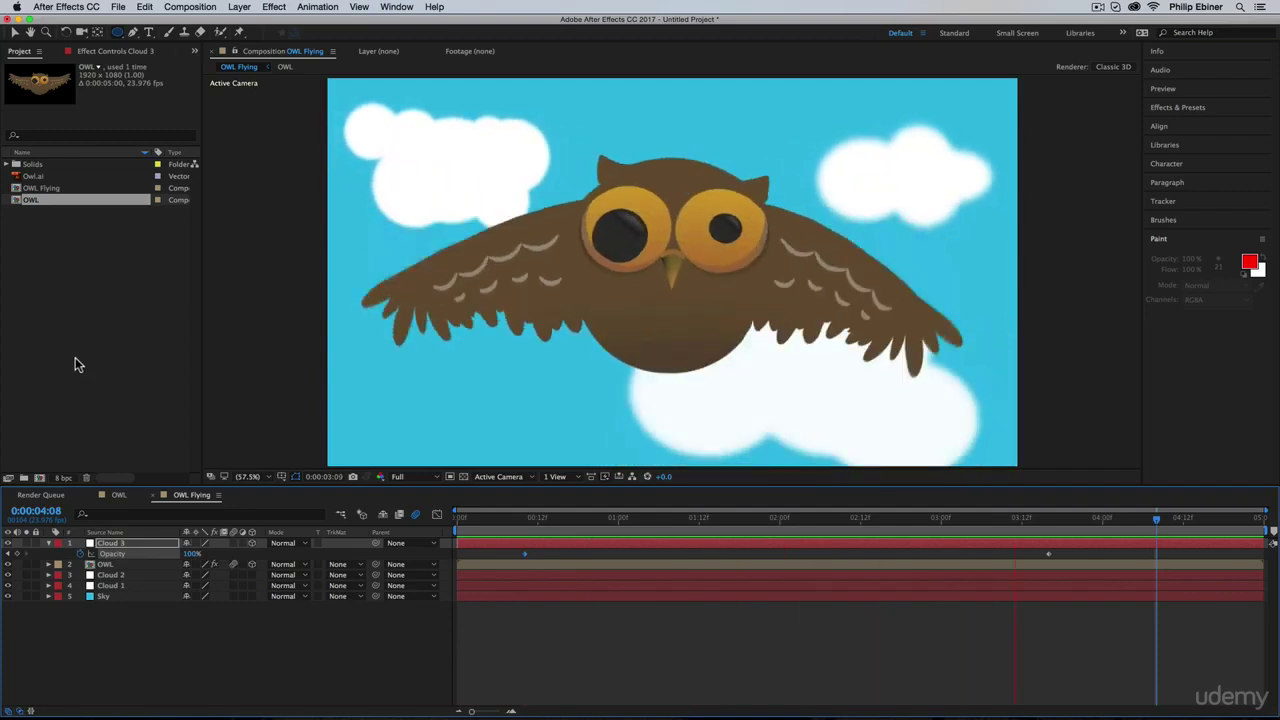
Select the Owl.ai illustration in the Project panel
left_click(44, 177)
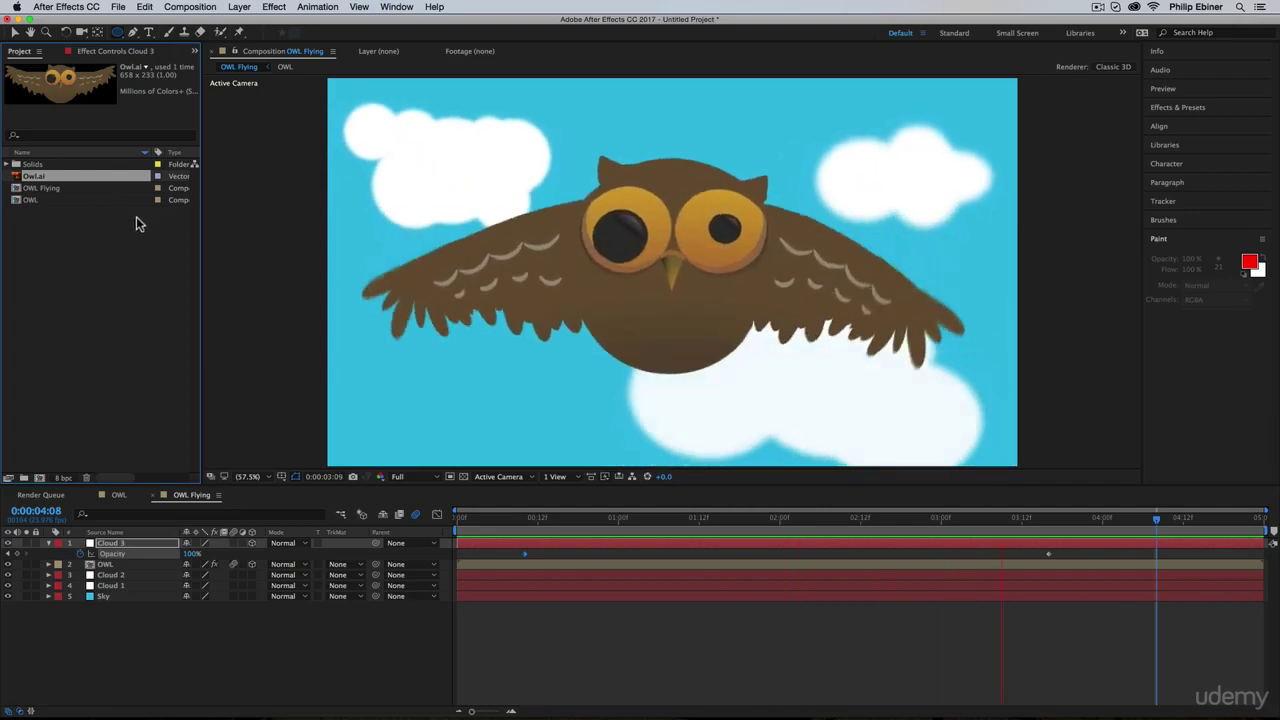
Stop the preview, create an empty composition named OWL, and add Owl.ai as its layer
key("space")
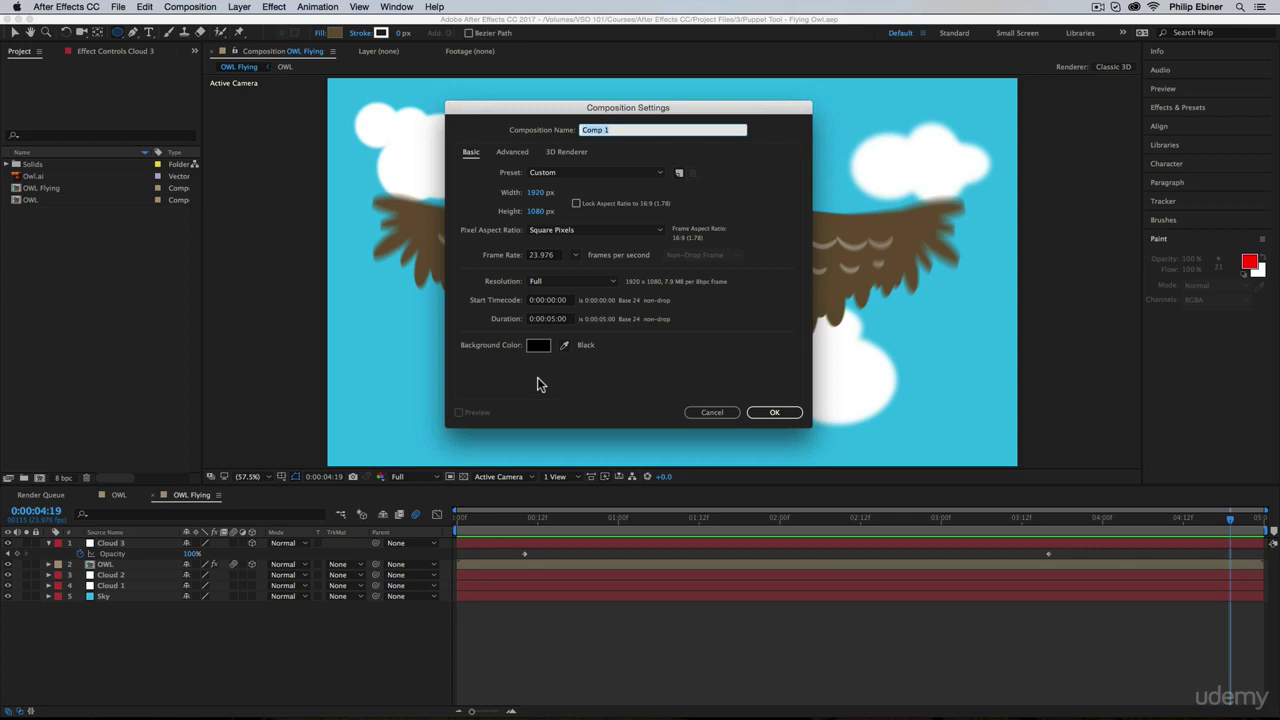
type("OWL")
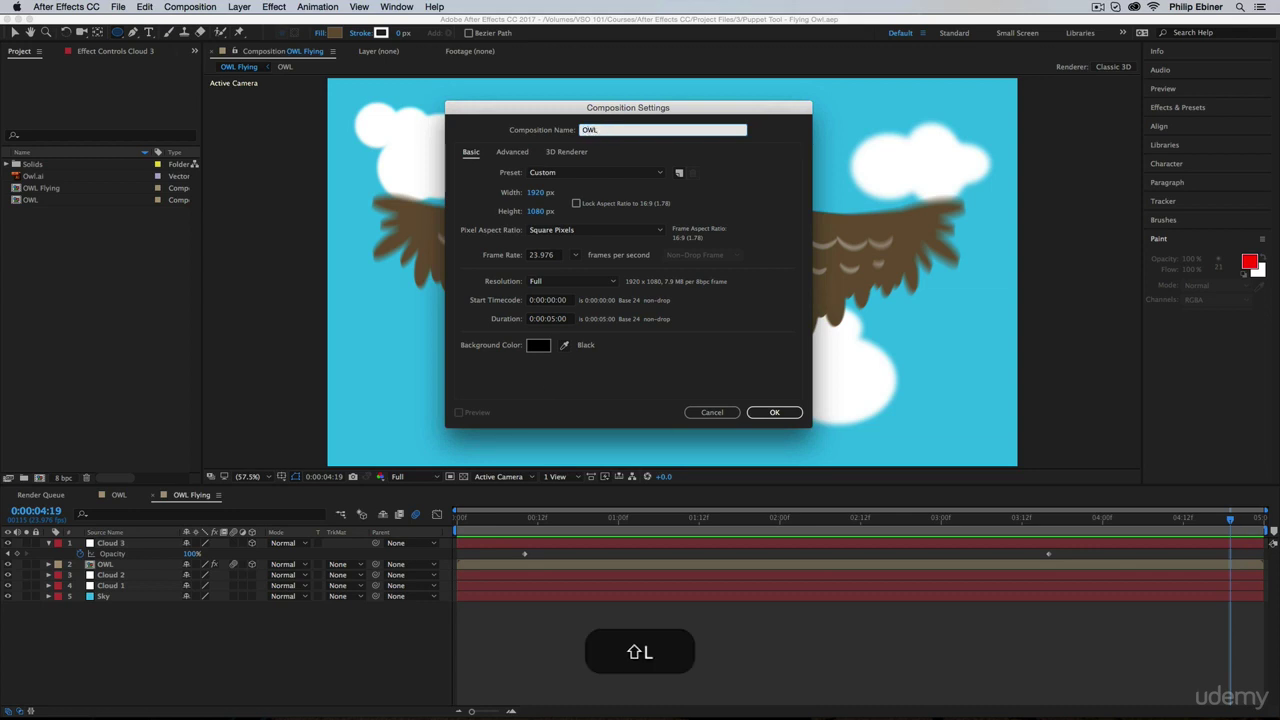
left_click(775, 412)
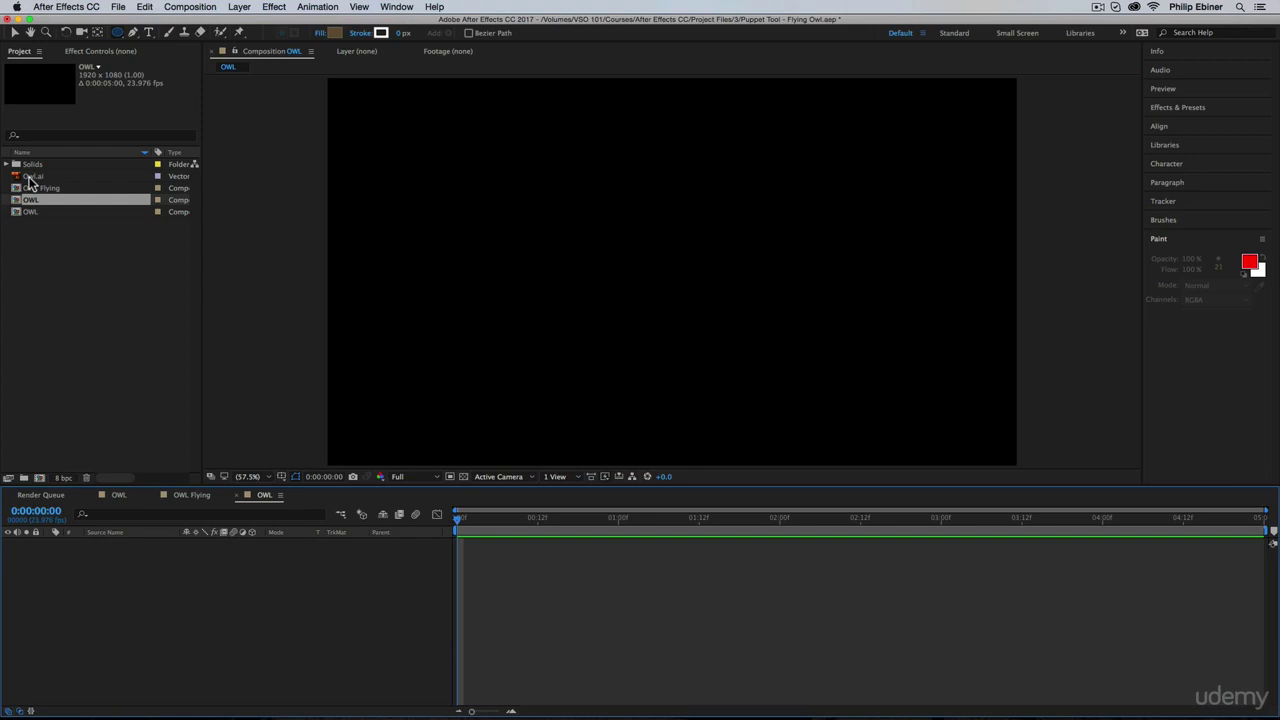
left_click_drag(30, 178, 466, 580)
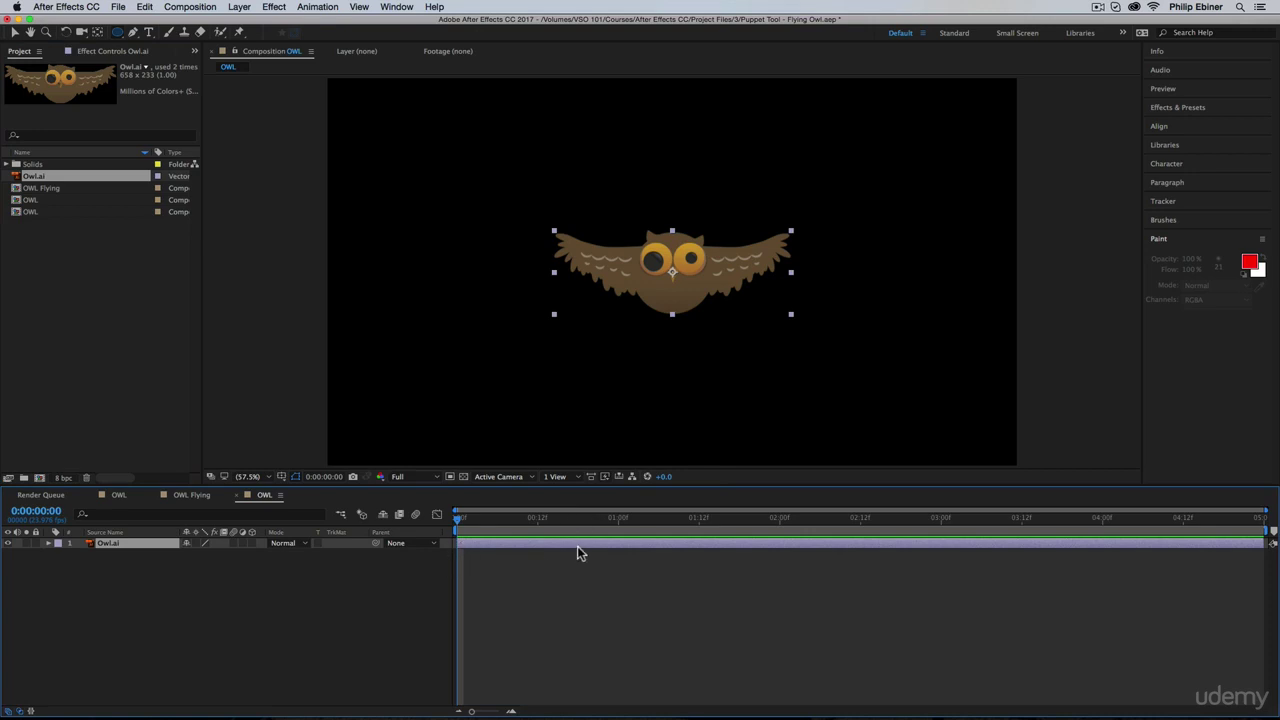
Scale the owl layer to 268%, undoing the 1186% overshoot, then deselect it
key("s")
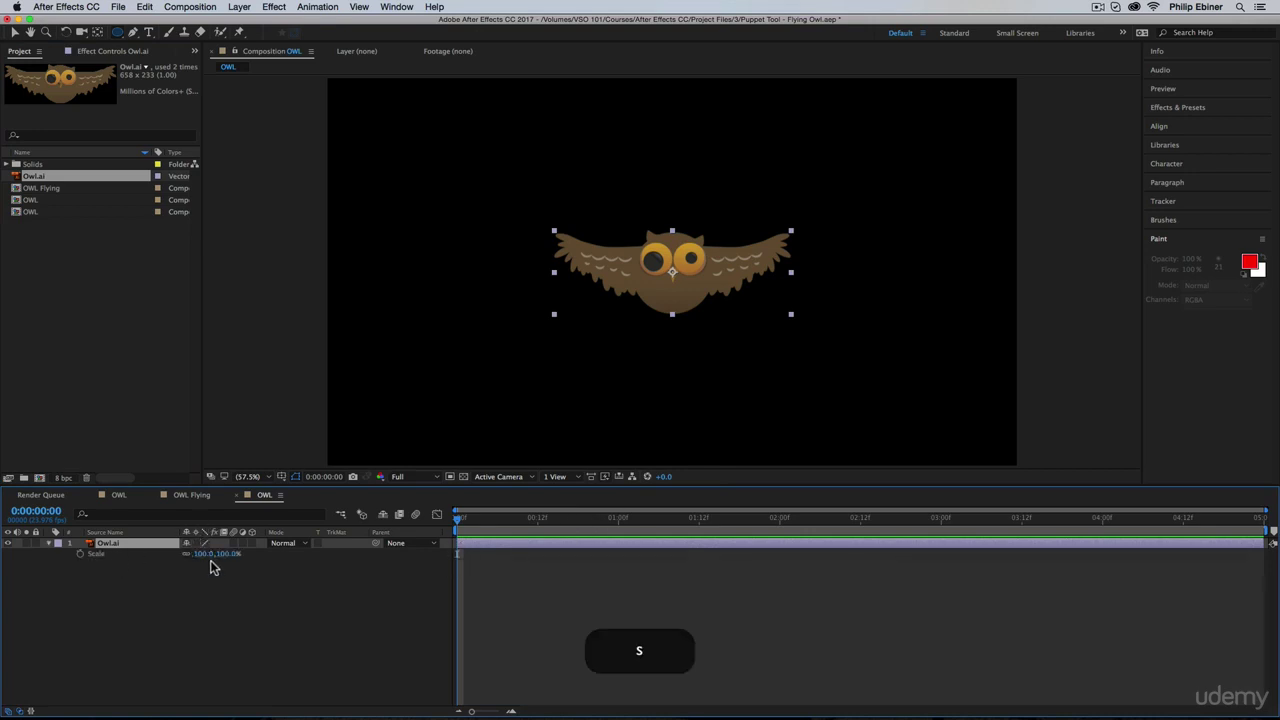
left_click_drag(210, 554, 351, 571)
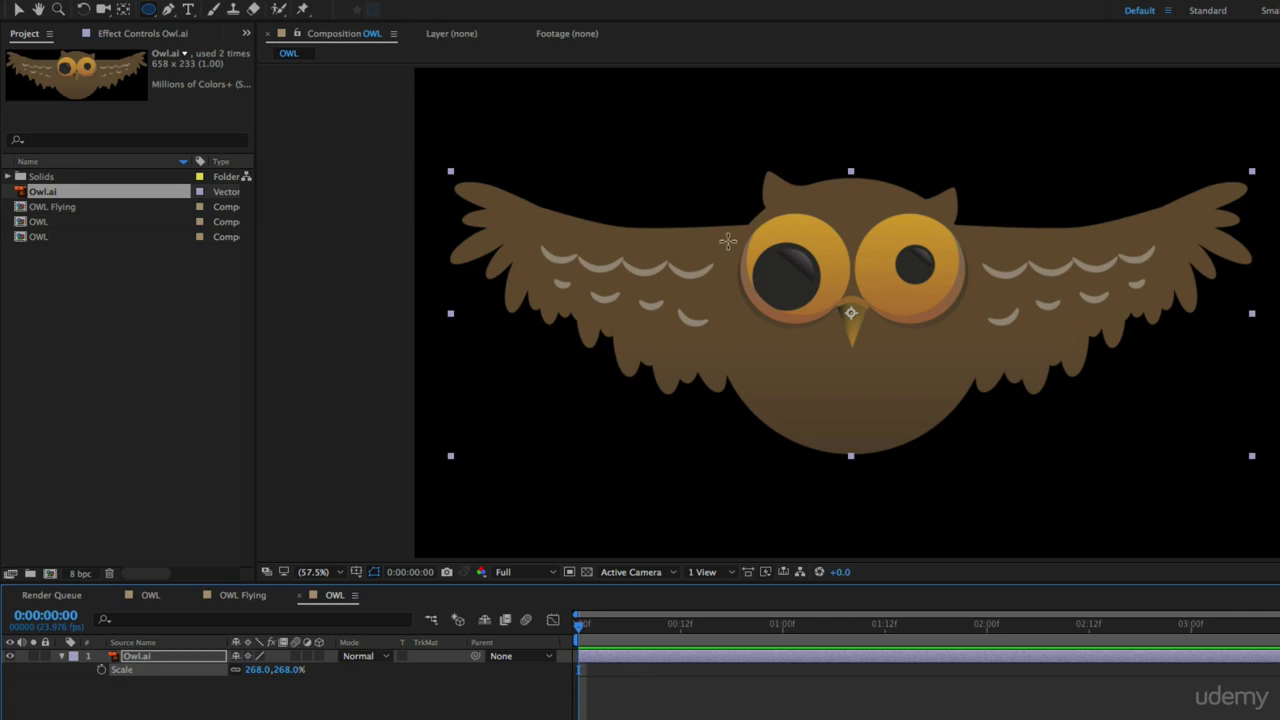
left_click_drag(278, 669, 1018, 671)
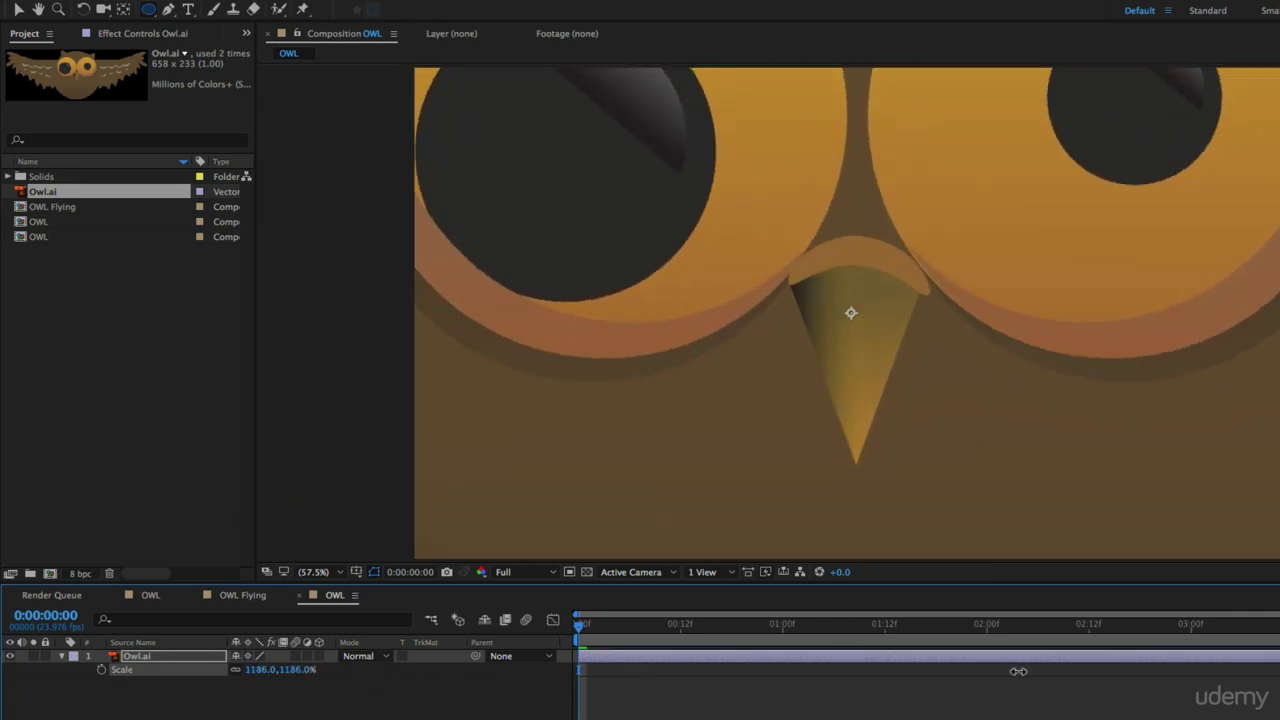
key("super+z")
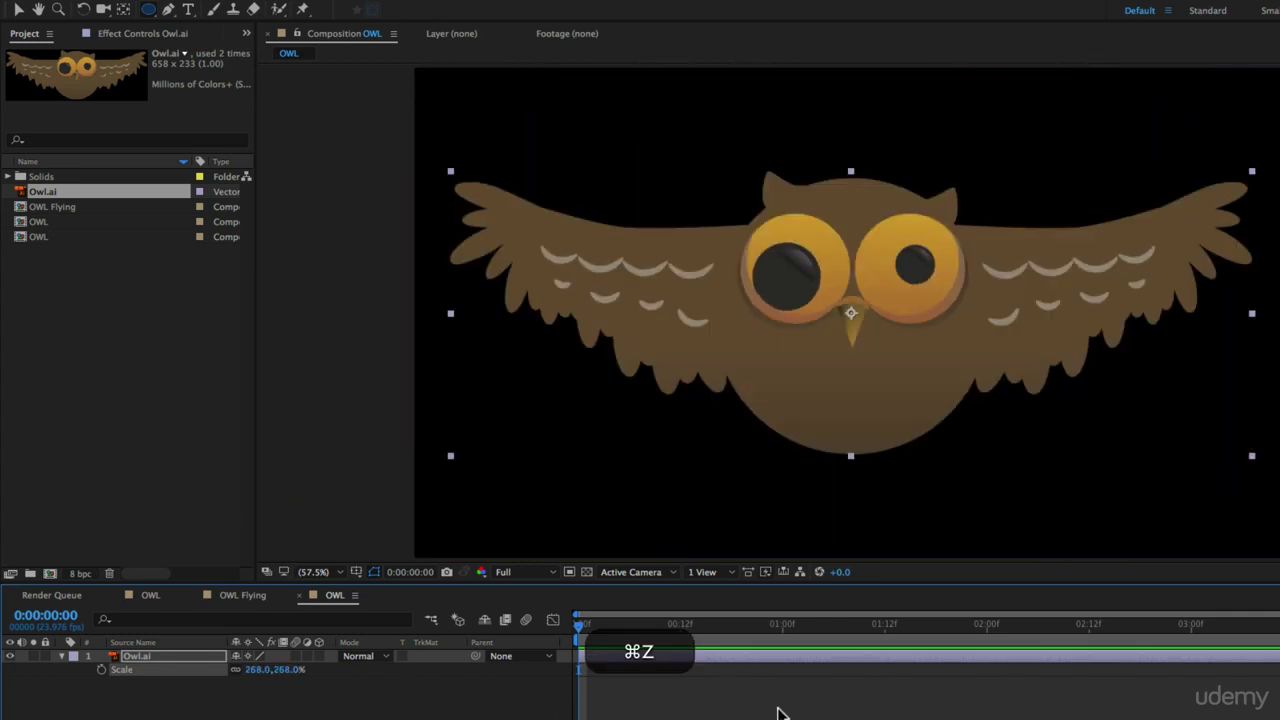
key("F2")
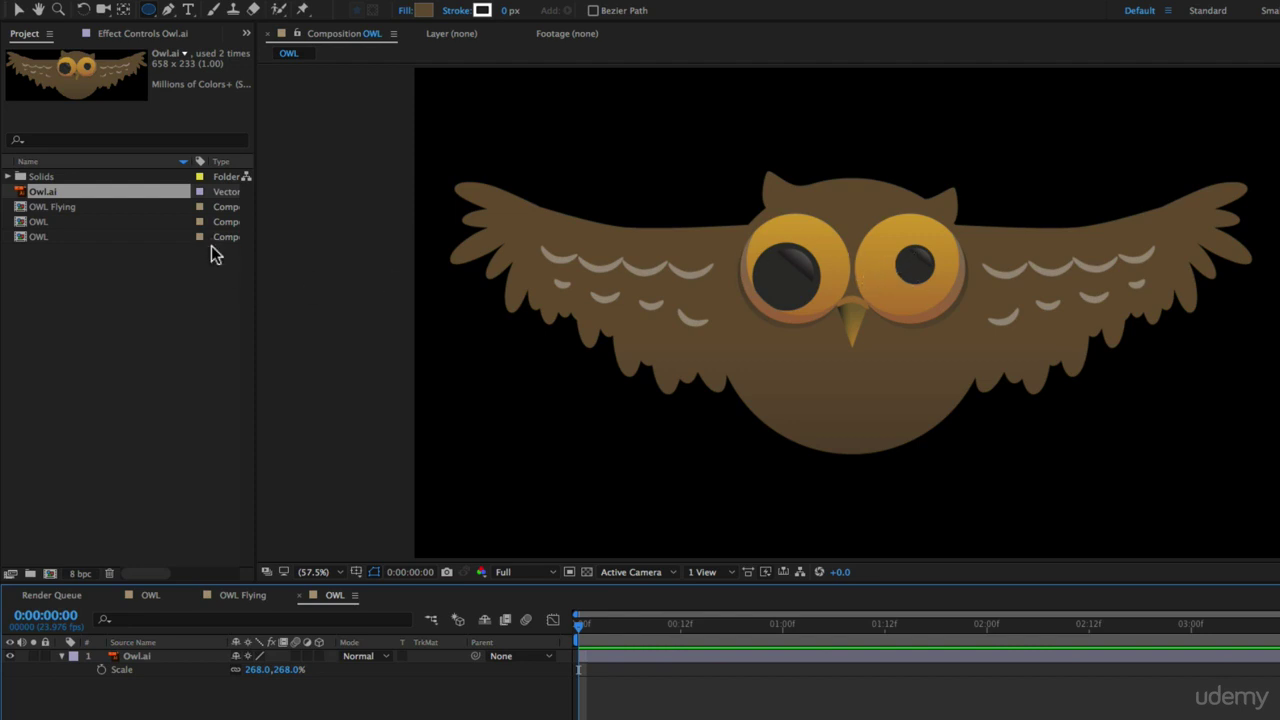
Nest the OWL comp in a new composition renamed 'OWL Flying - 2'
left_click_drag(33, 220, 48, 574)
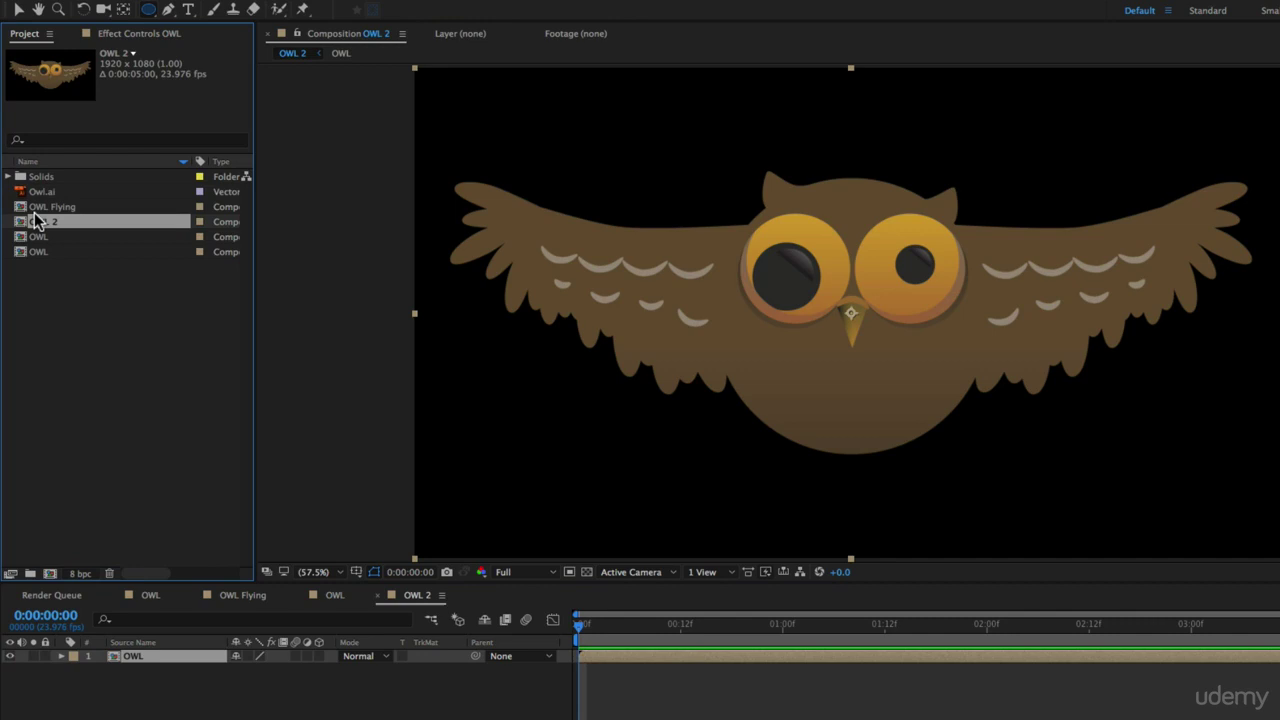
key("Return")
key("BackSpace")
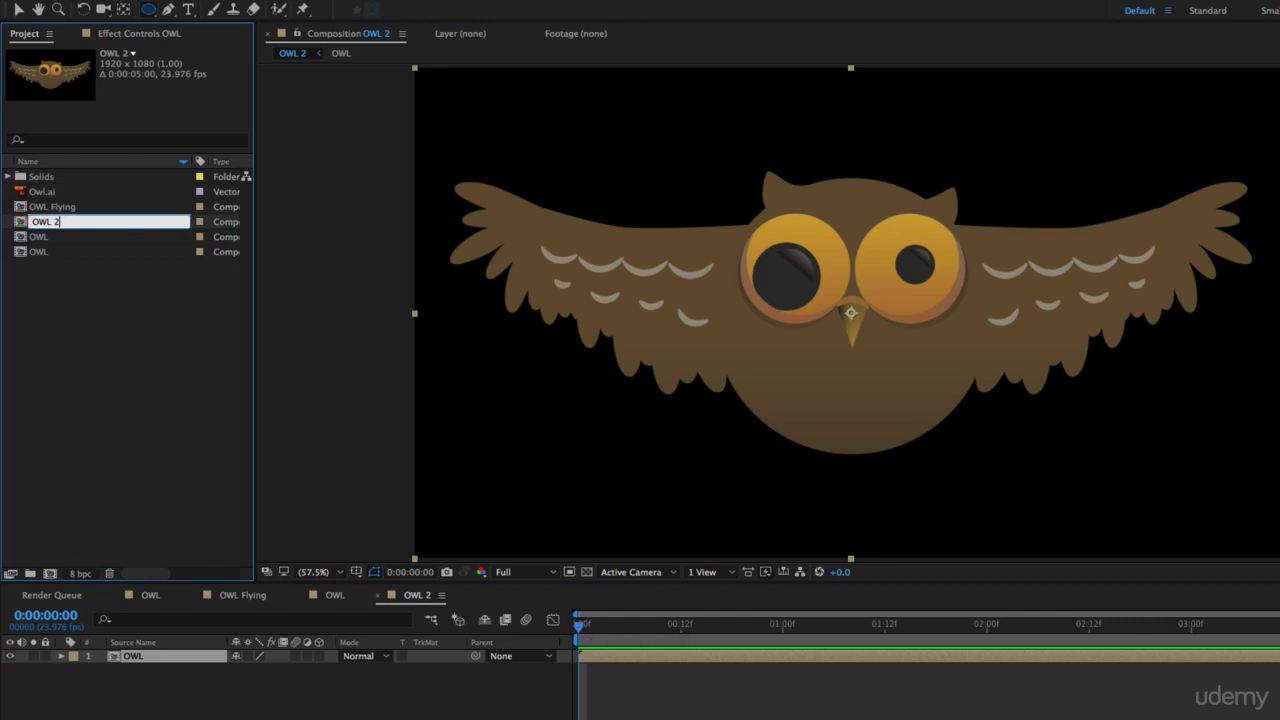
type("Flying - ")
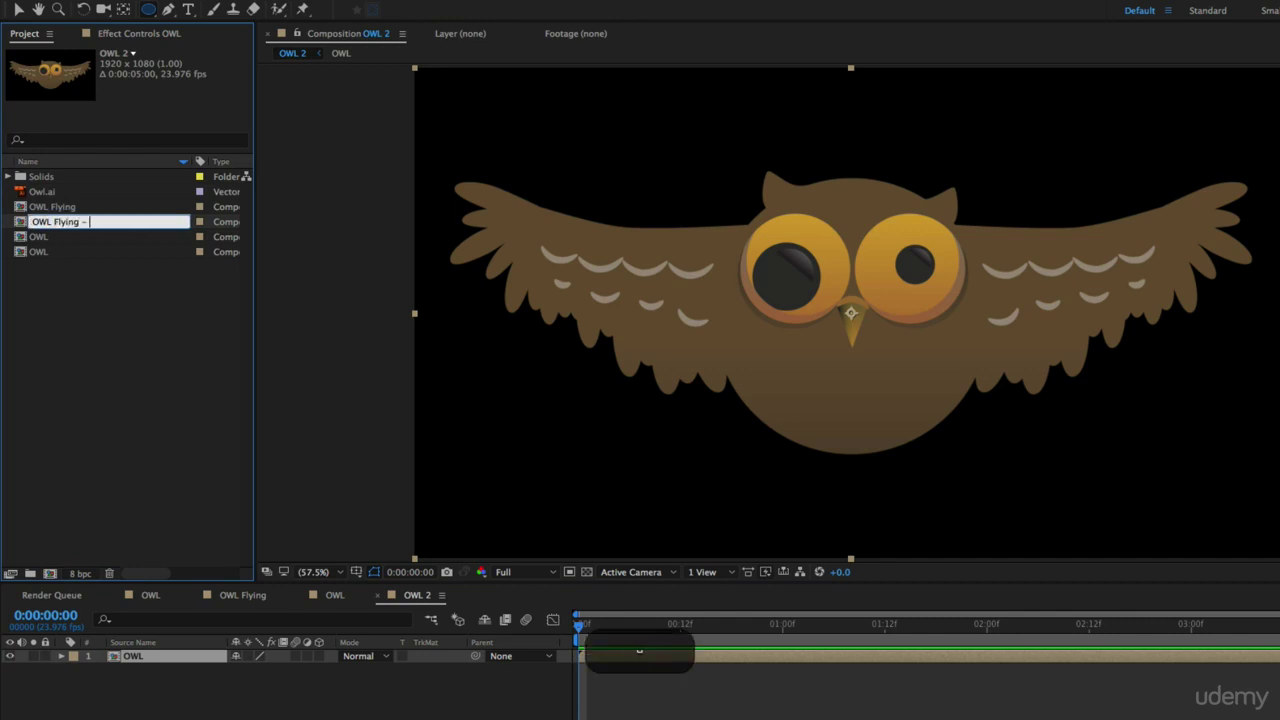
type("2")
key("Return")
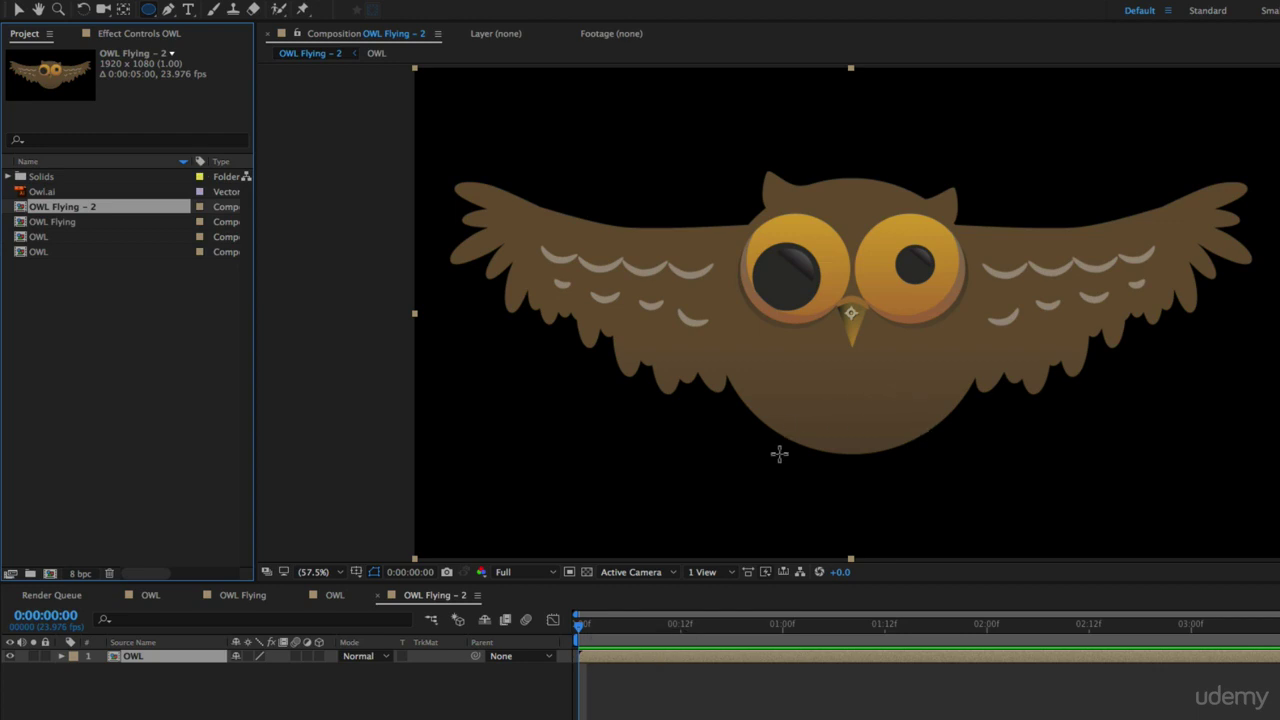
left_click(303, 12)
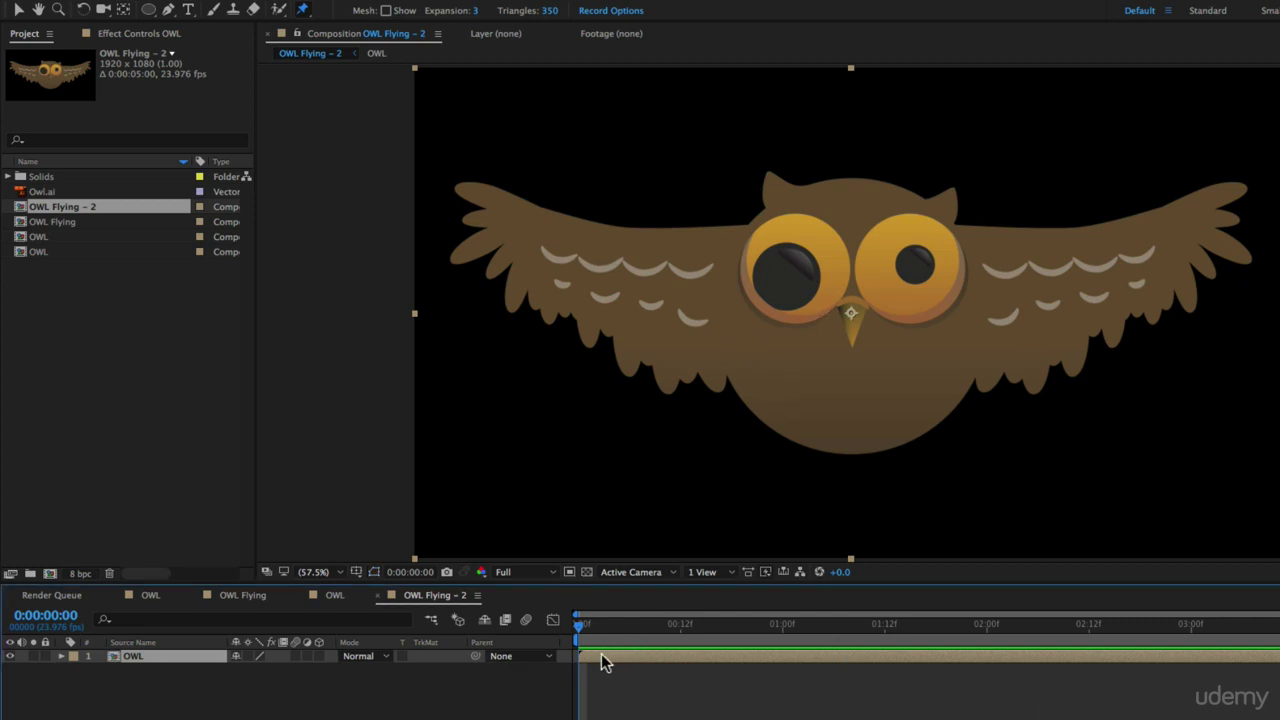
Pin the owl's face left of the left eye and right of the right eye, undoing each test drag
left_click(738, 297)
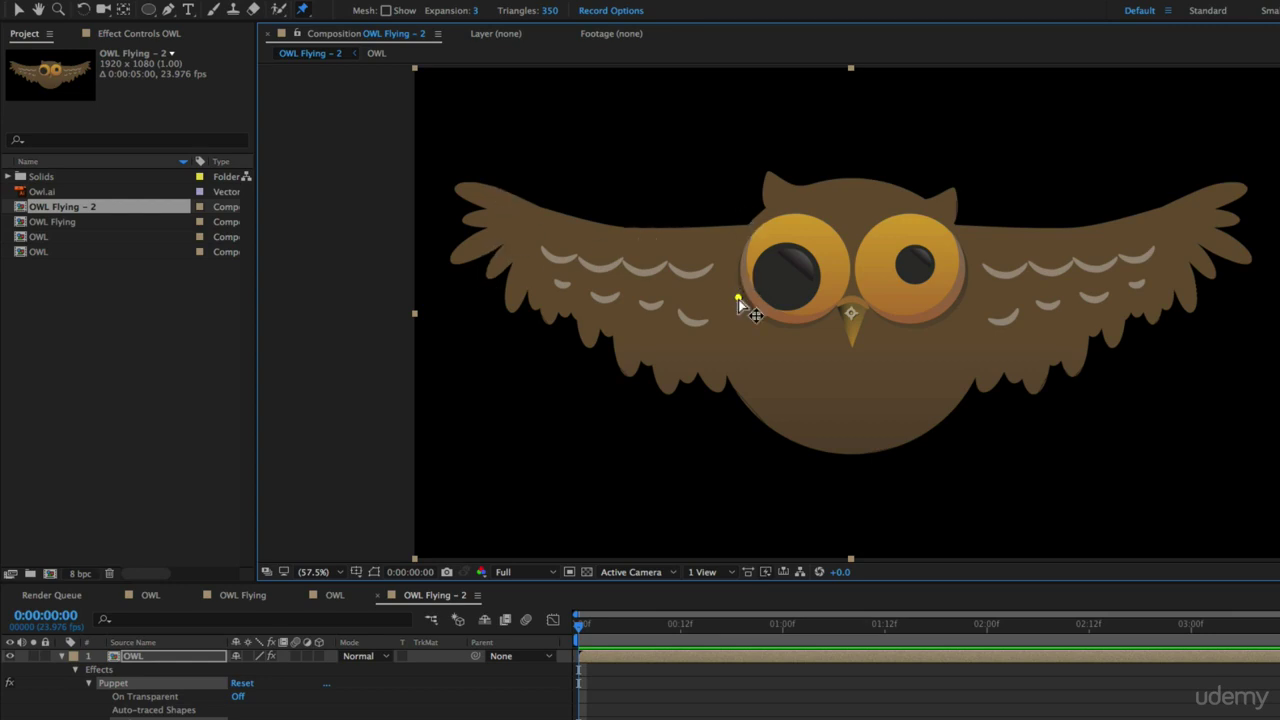
mouse_move(737, 305)
left_mouse_down()
mouse_move(720, 375)
mouse_move(823, 248)
mouse_move(812, 358)
mouse_move(660, 205)
mouse_move(903, 400)
mouse_move(931, 205)
mouse_move(843, 222)
left_mouse_up()
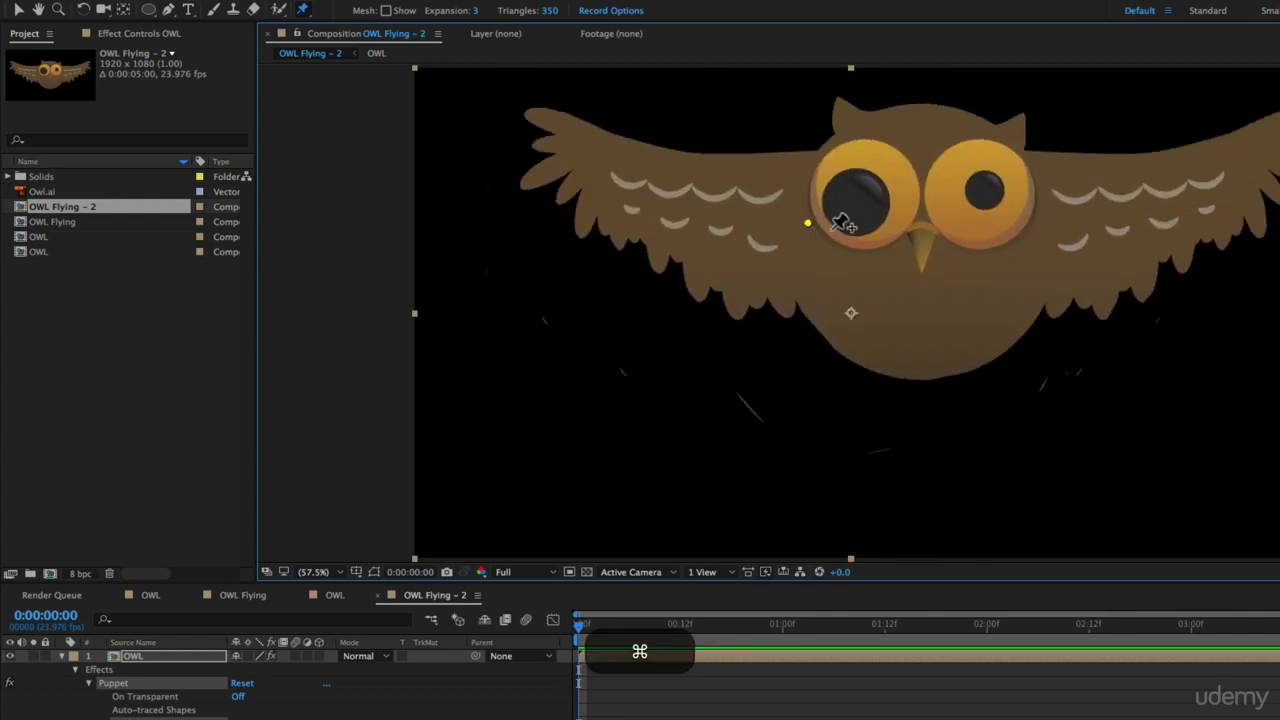
key("super+z")
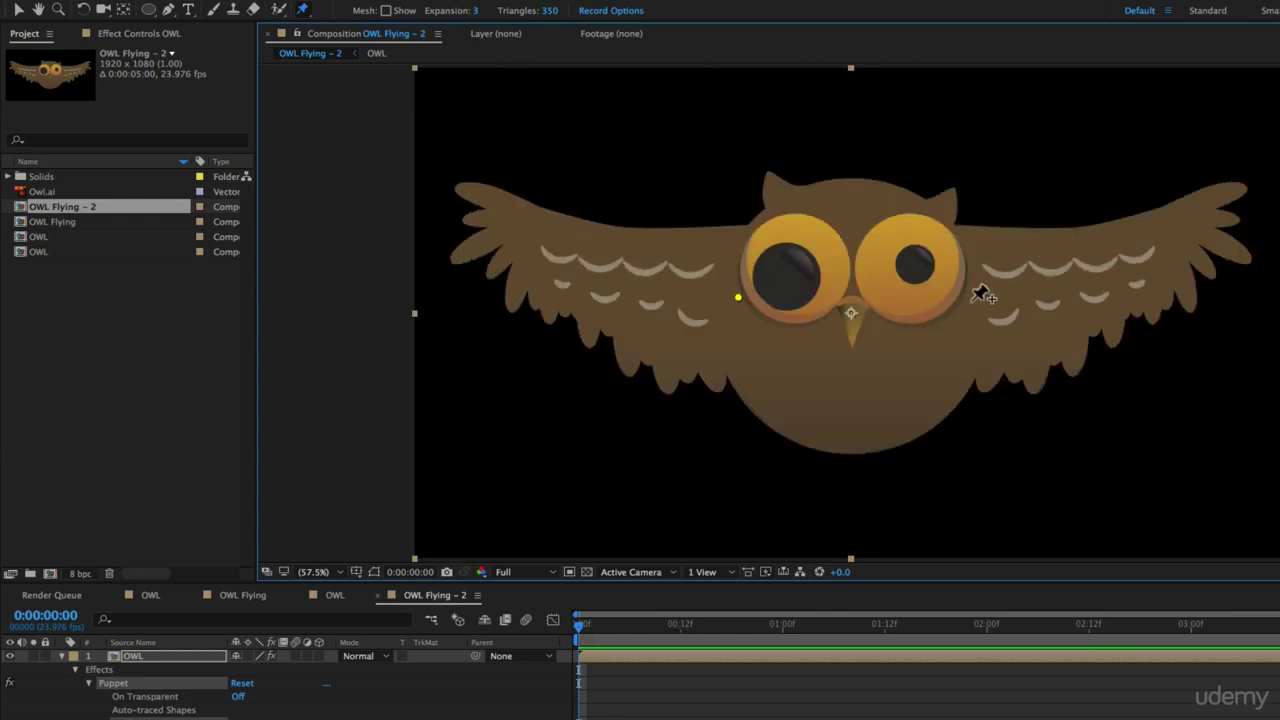
left_click(985, 306)
left_click_drag(985, 306, 980, 251)
key("super+z")
Pin both wingtips and test bending the left wing up and down, undoing the bends
left_click(511, 221)
left_click(1193, 222)
left_click_drag(512, 223, 549, 176)
key("super+z")
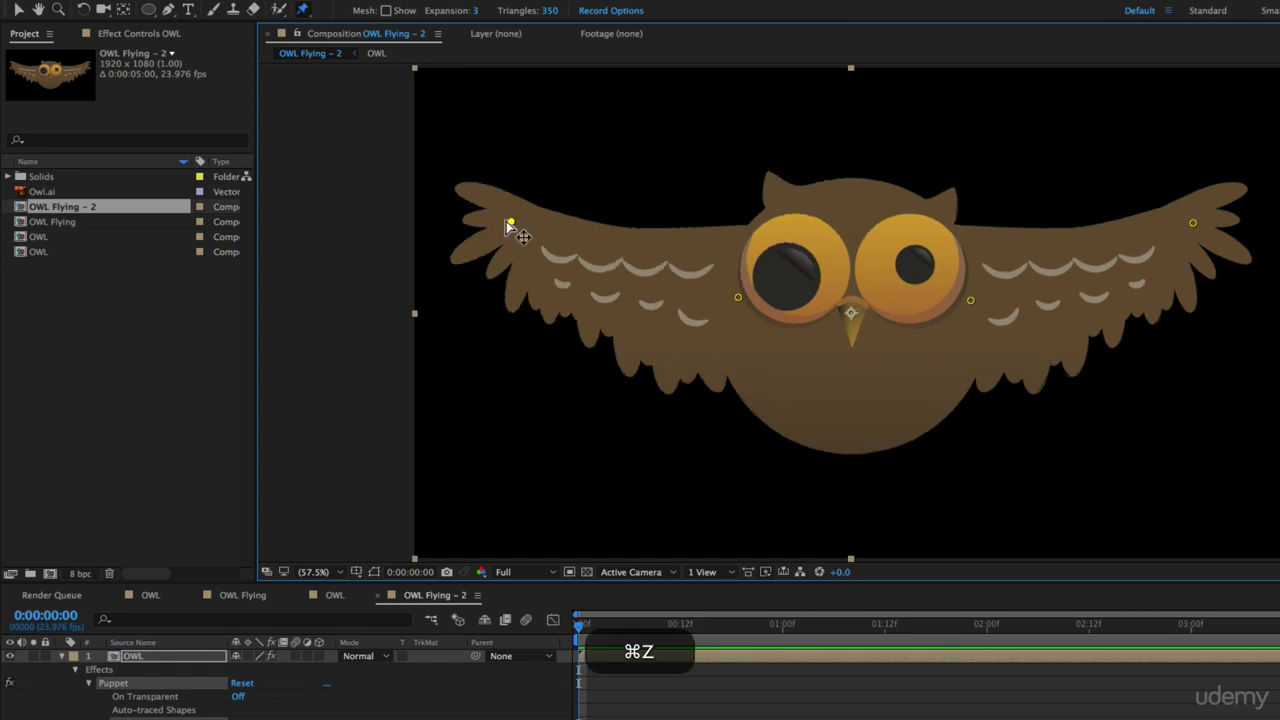
left_click_drag(508, 226, 535, 369)
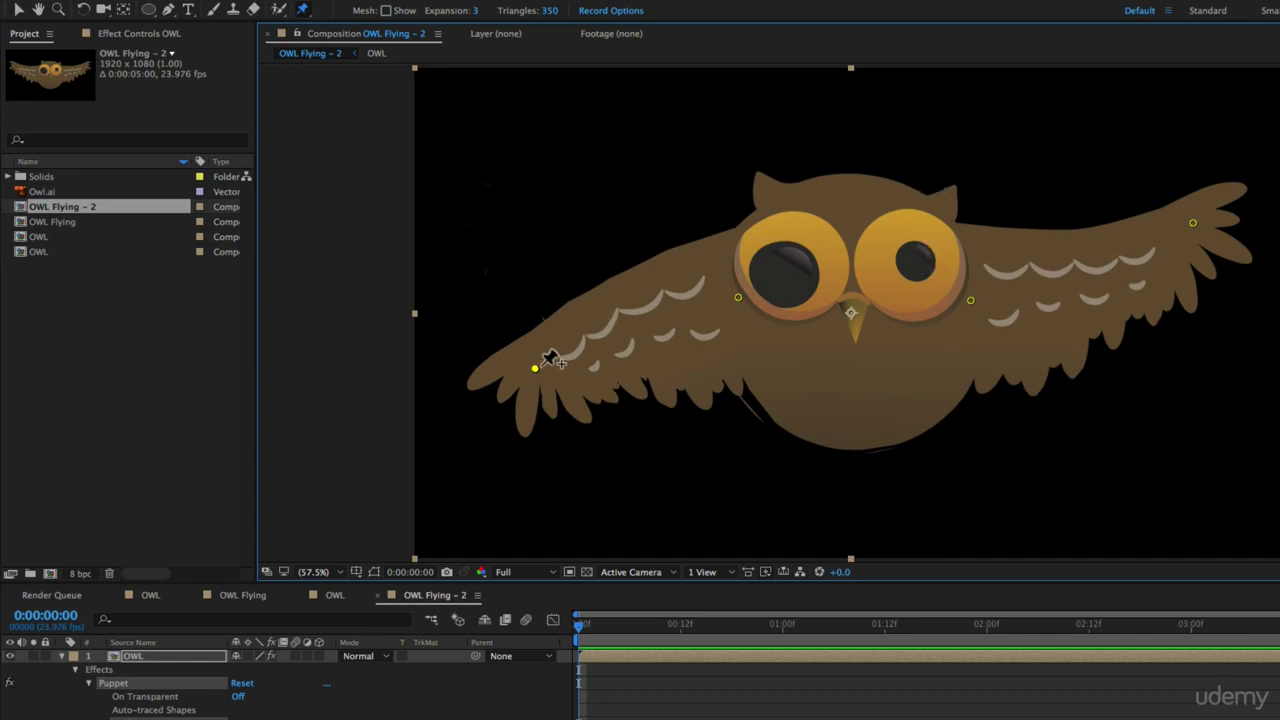
left_click_drag(535, 372, 616, 447)
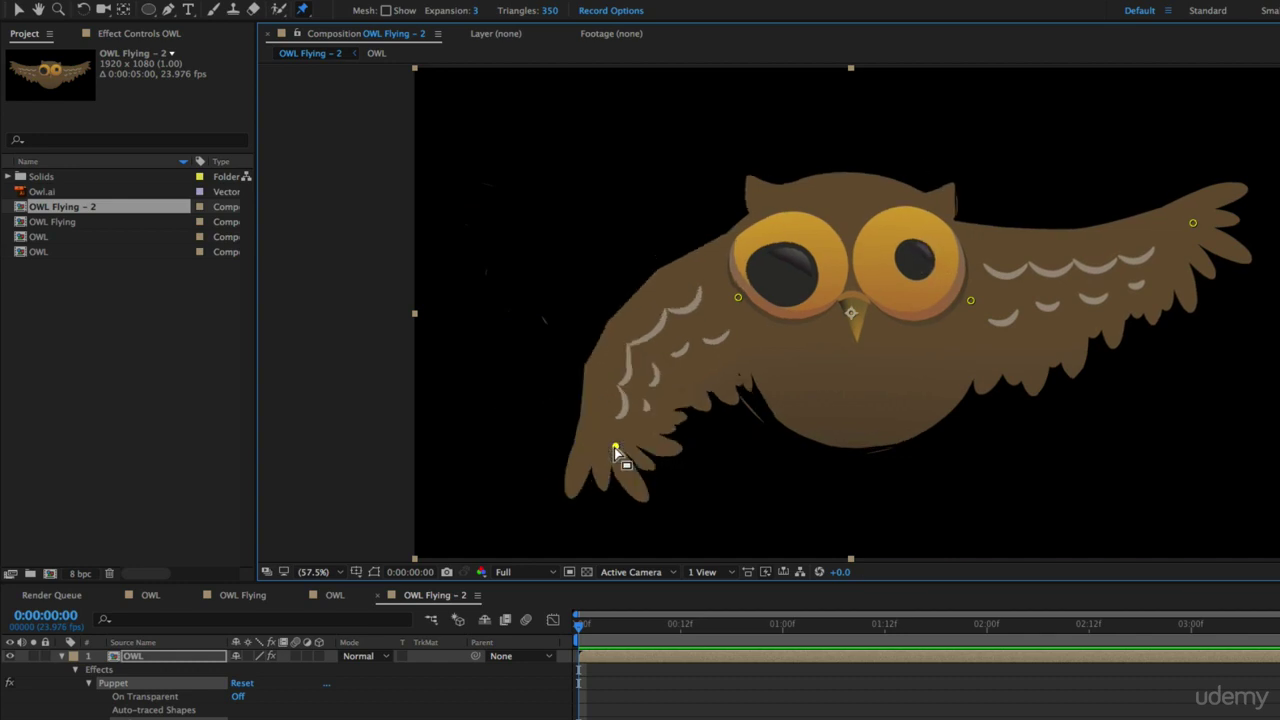
key("super+z")
key("super+z")
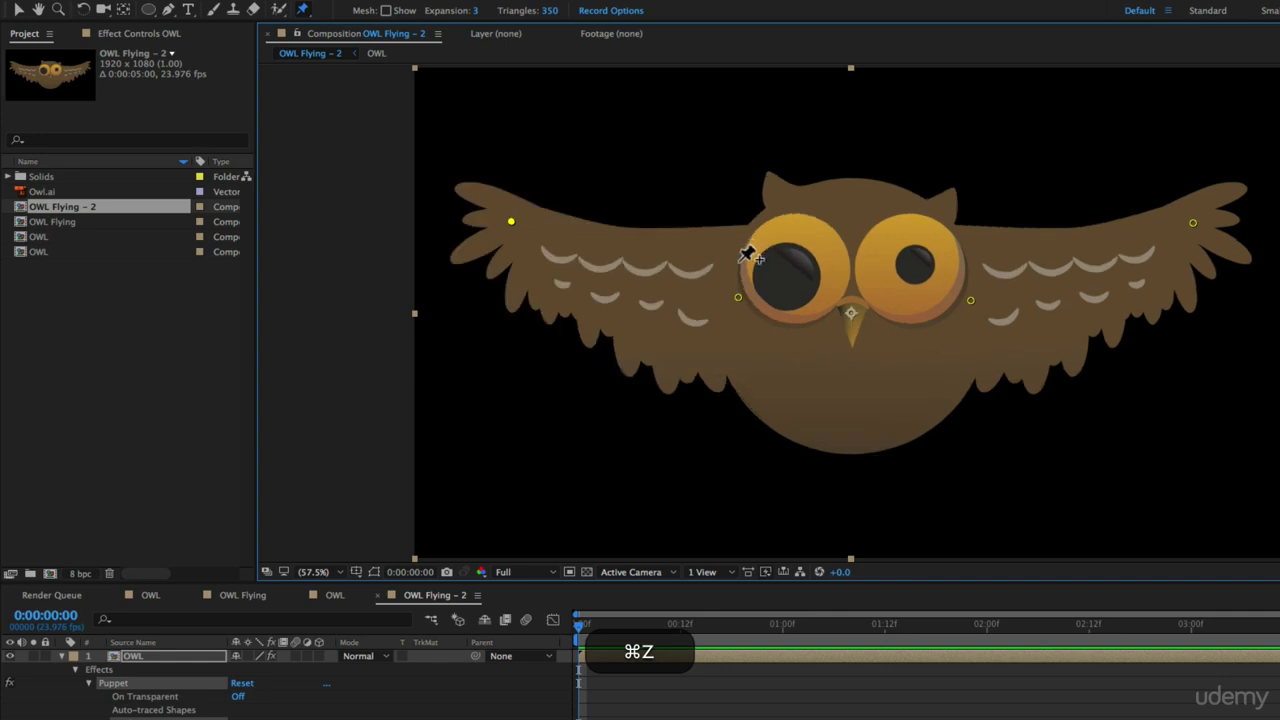
Add pins beside both eyes and on the lower left and right body, undoing a wing test
left_click(738, 242)
left_click(739, 366)
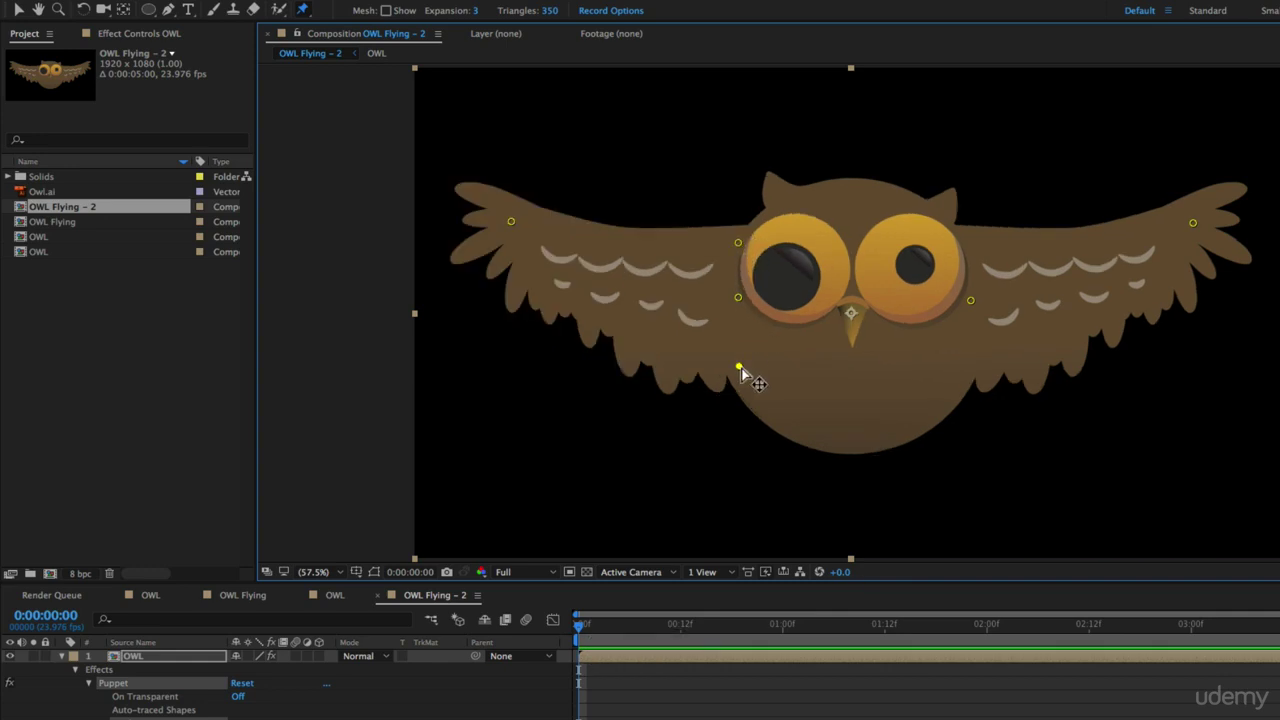
left_click(967, 373)
left_click(968, 236)
left_click_drag(514, 222, 537, 343)
key("super+z")
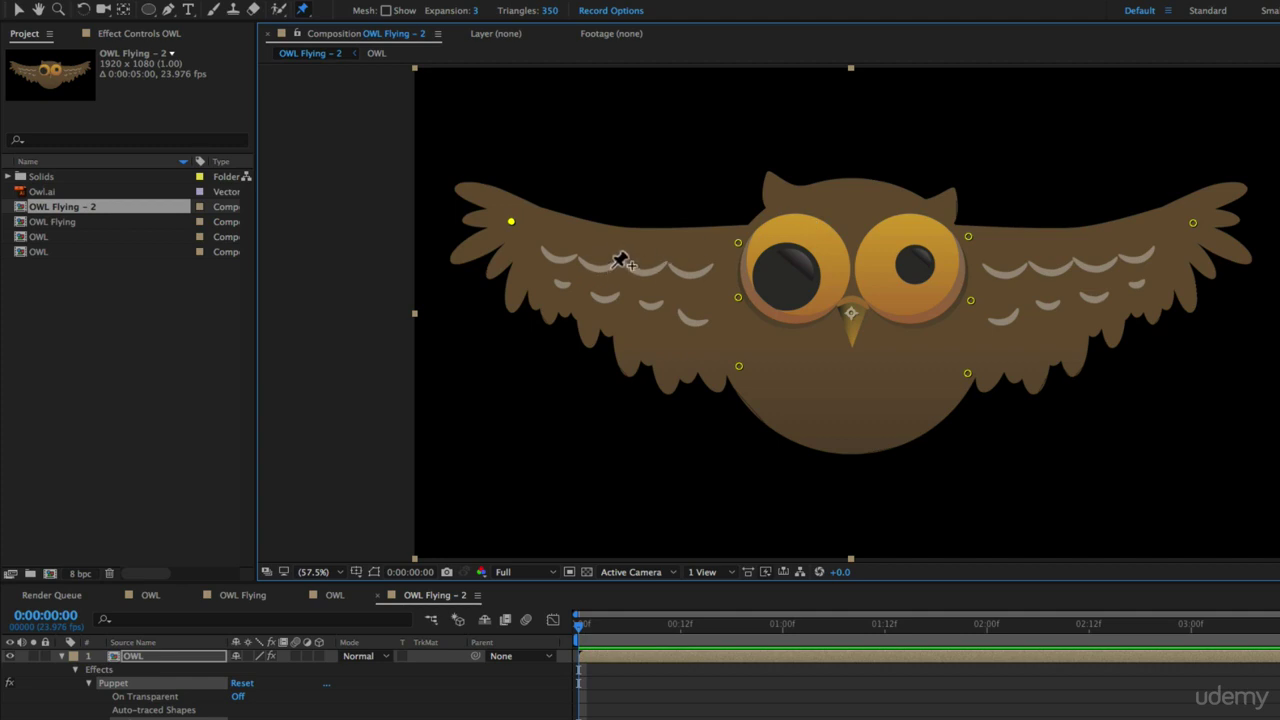
Add a pin mid-way along the left wing and bend the left wing down from its tip
left_click(615, 276)
left_click_drag(511, 222, 497, 306)
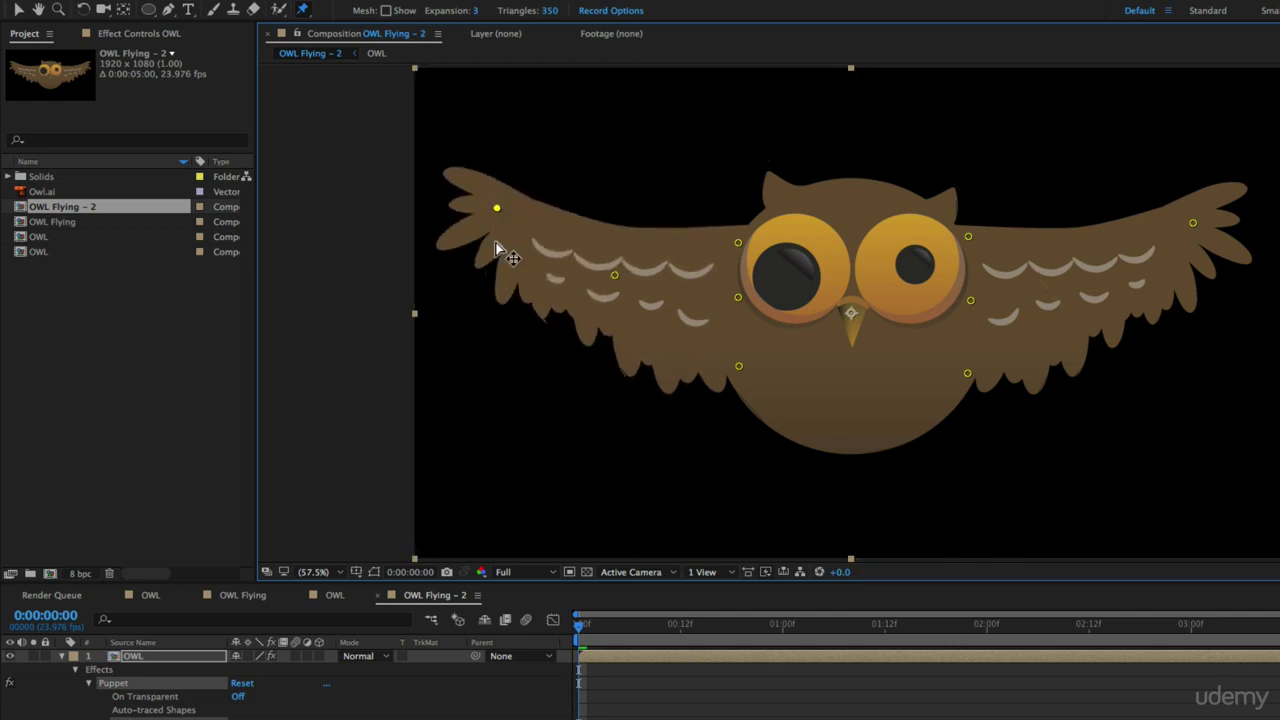
mouse_move(495, 242)
left_mouse_down()
mouse_move(501, 302)
mouse_move(503, 280)
left_mouse_up()
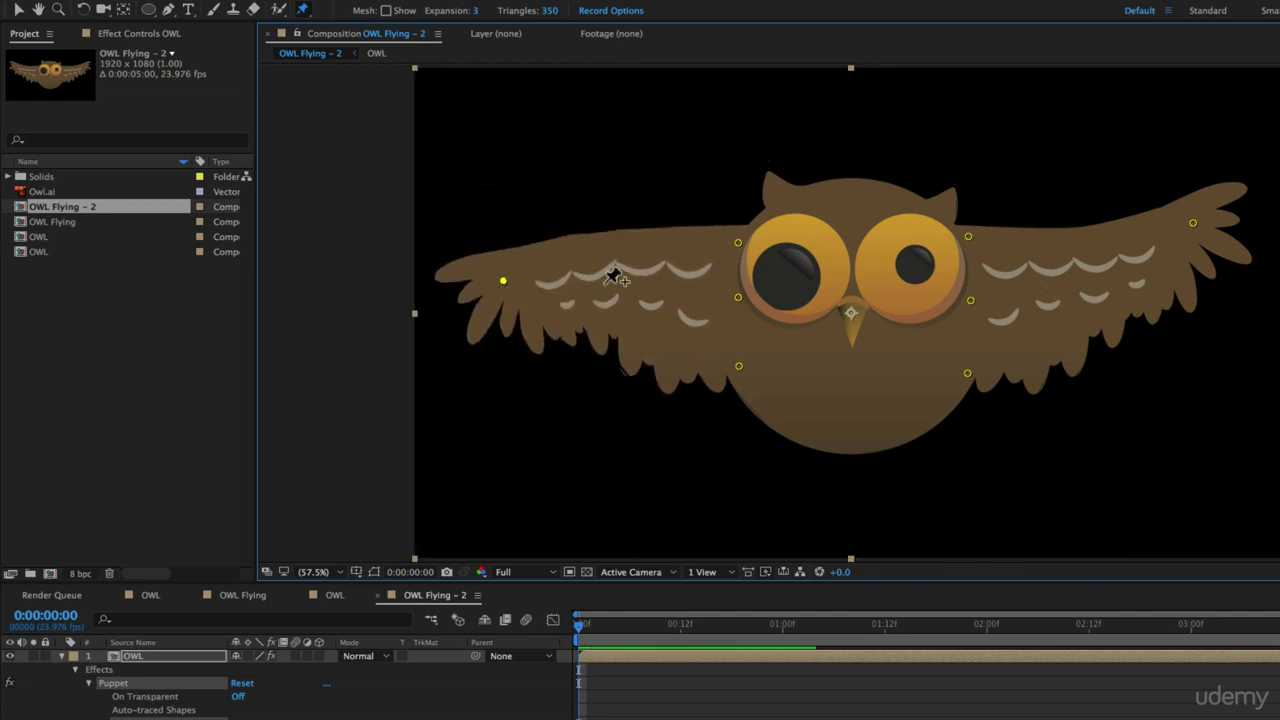
left_click(614, 276)
mouse_move(615, 318)
left_mouse_down()
mouse_move(613, 228)
mouse_move(606, 305)
left_mouse_up()
key("super+z")
key("super+z")
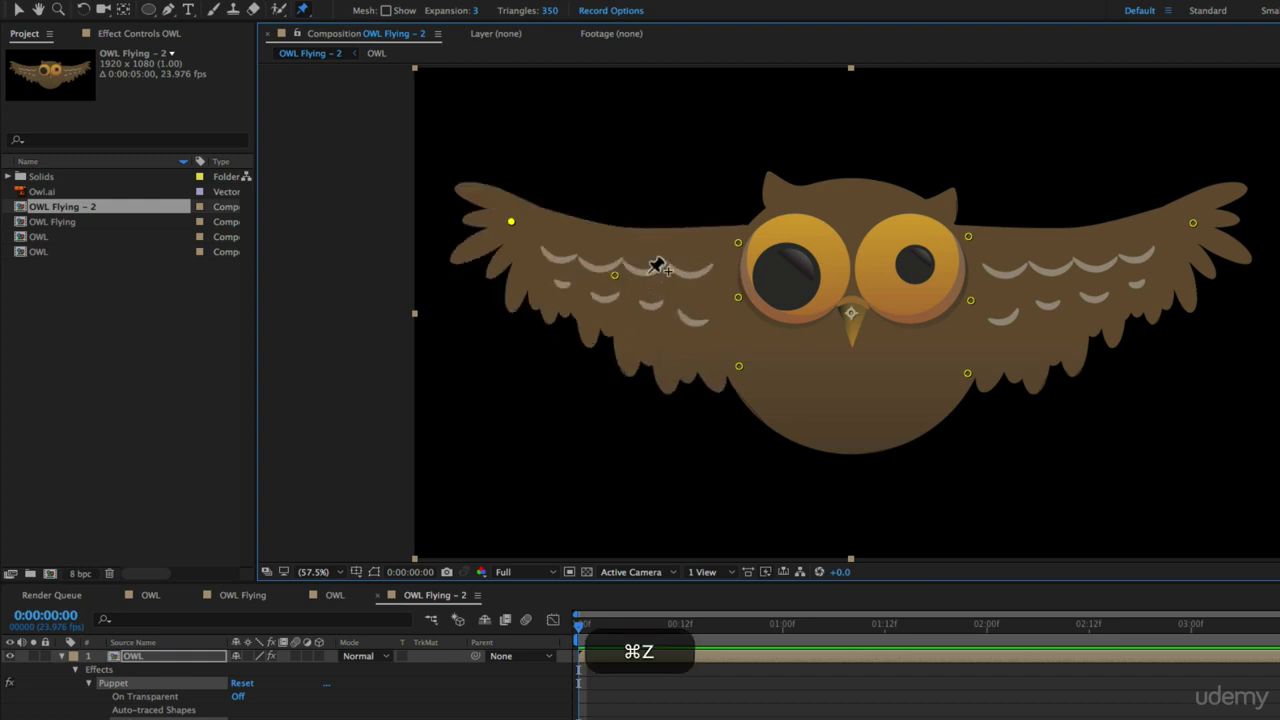
left_click_drag(513, 222, 473, 283)
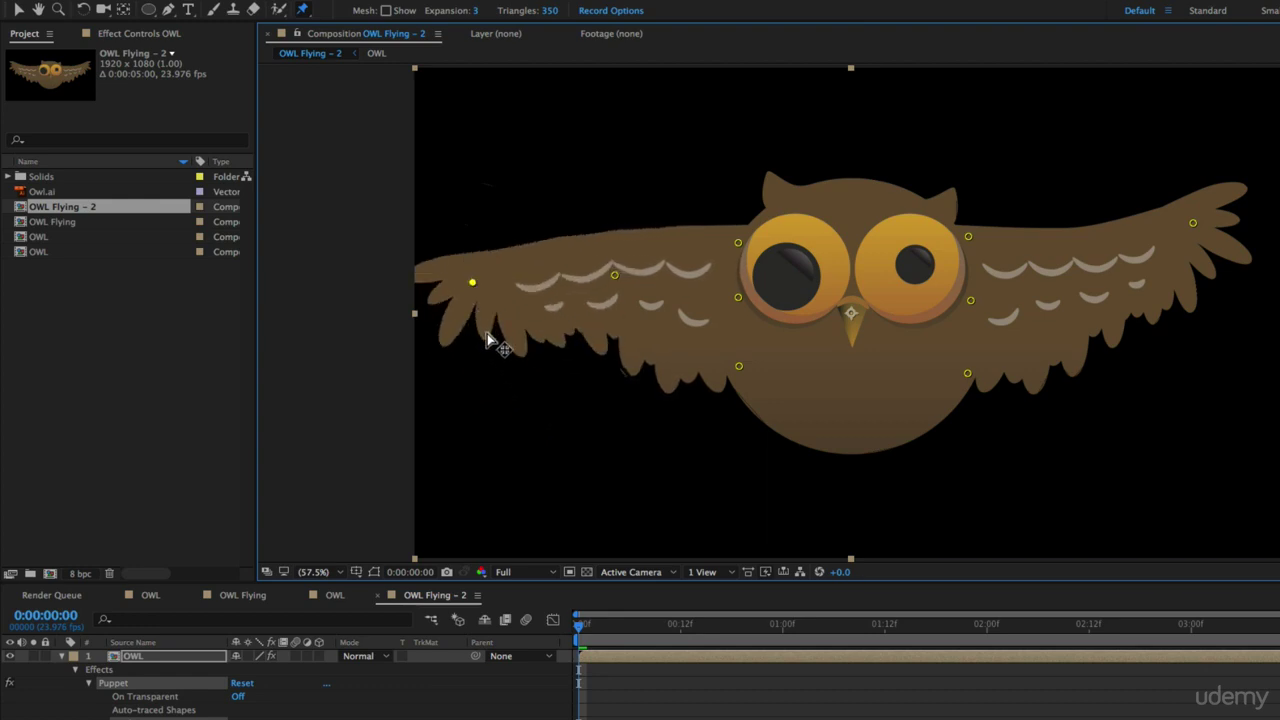
Undo the left wing droop and zoom in on the lower wing and belly to inspect the mesh
left_click_drag(486, 332, 486, 333)
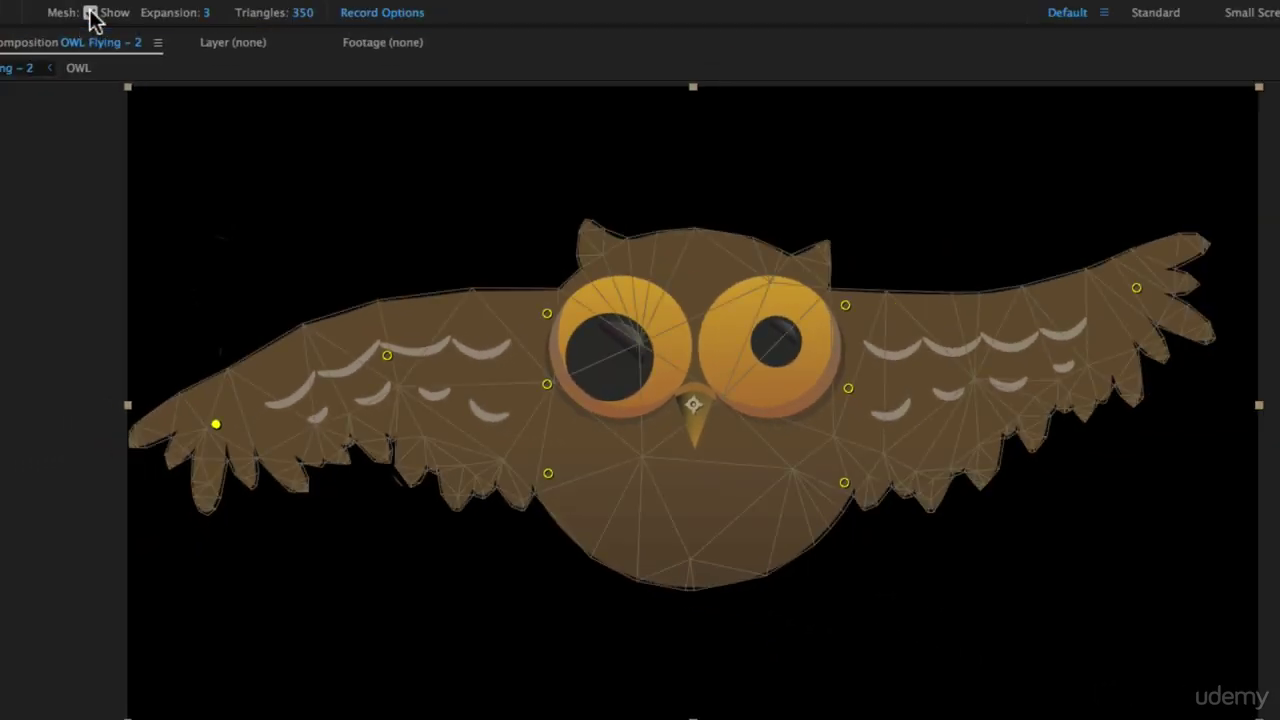
key("super+z")
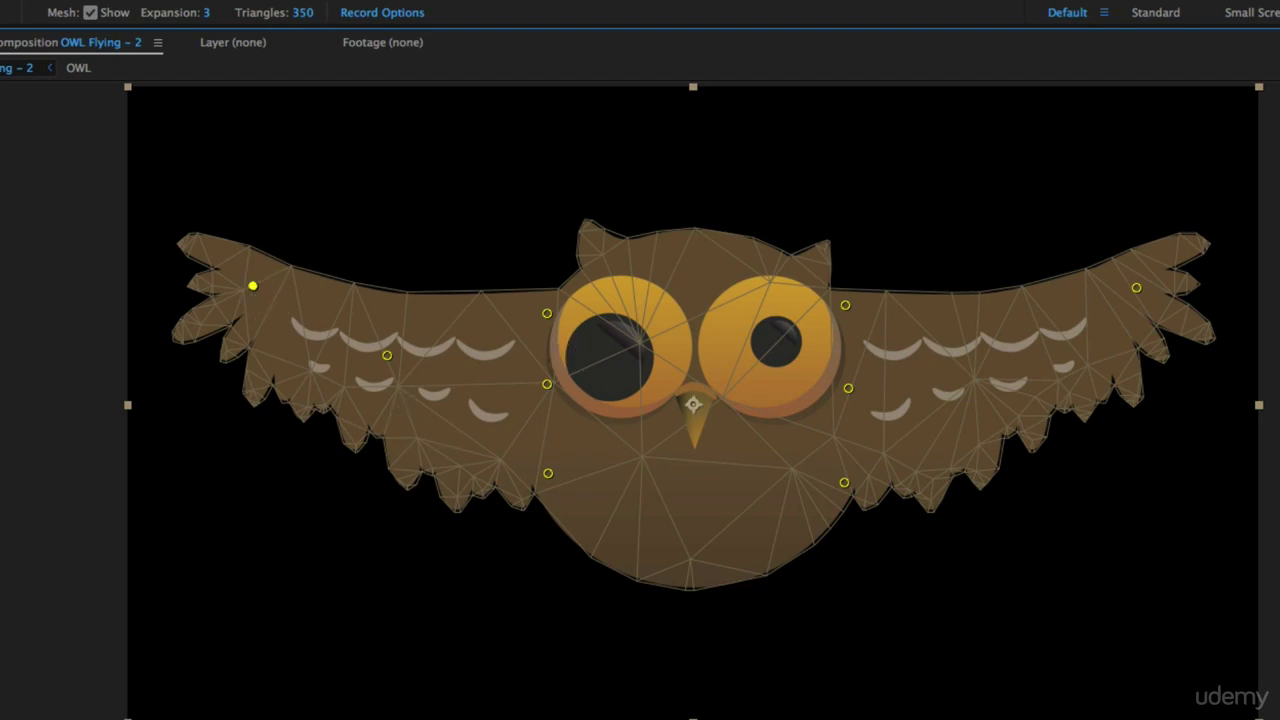
key("period")
key("period")
key("period")
left_click_drag(277, 660, 1089, 498)
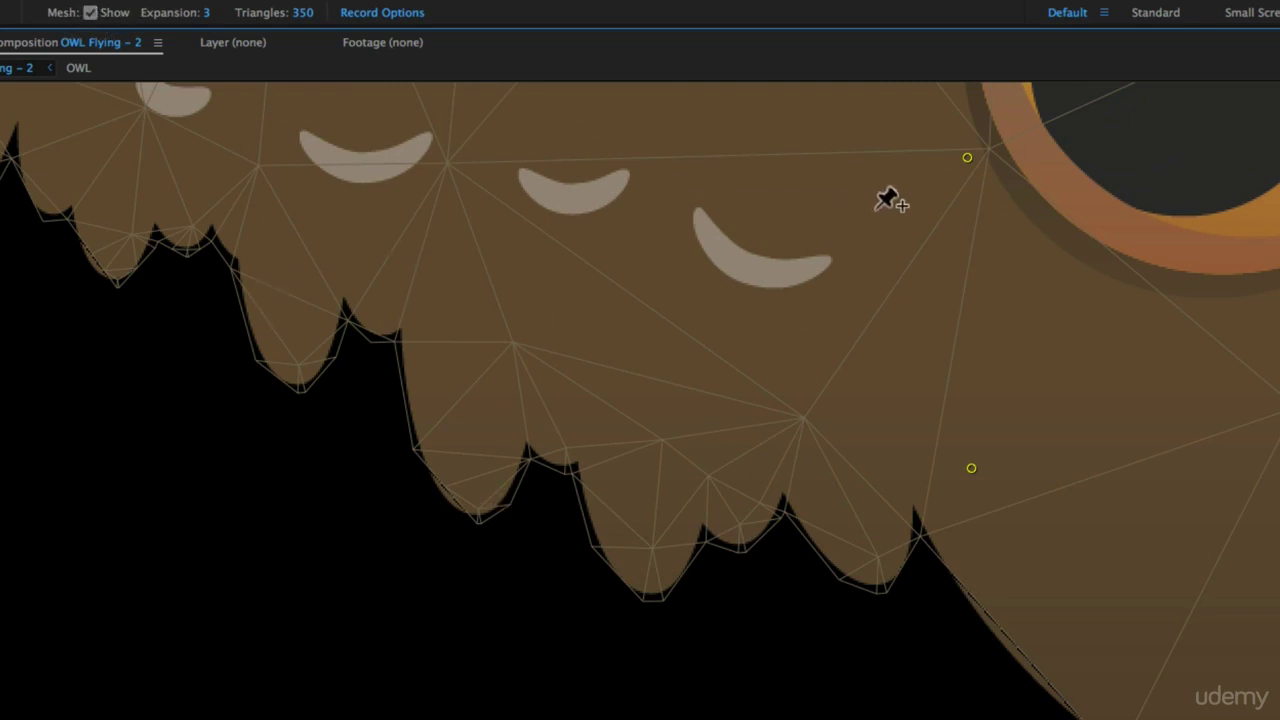
key("h")
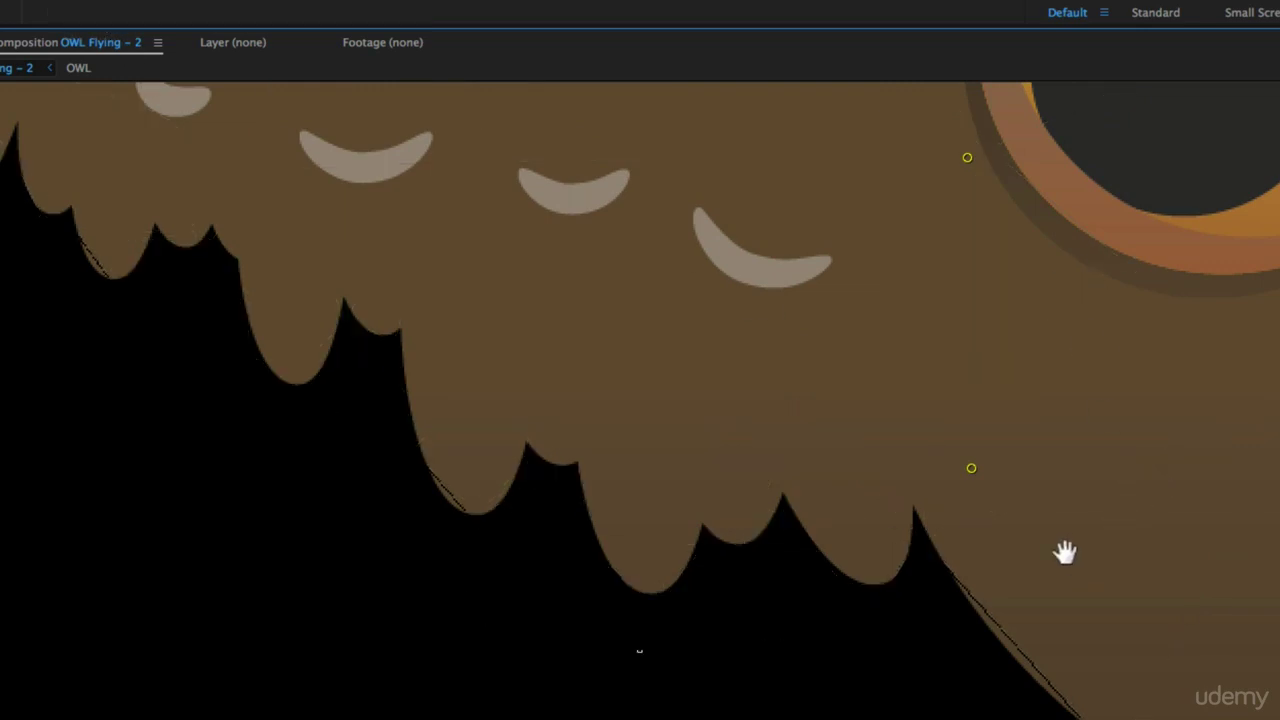
left_click_drag(1065, 552, 845, 374)
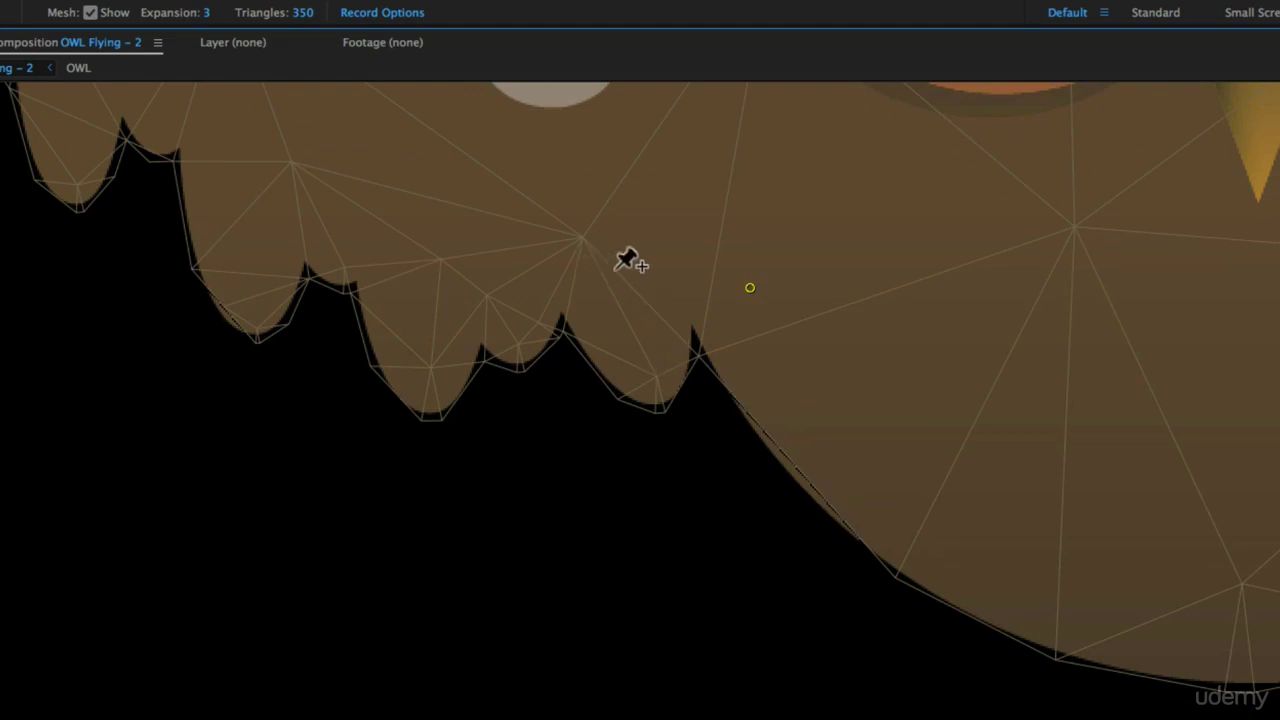
left_click_drag(751, 290, 986, 86)
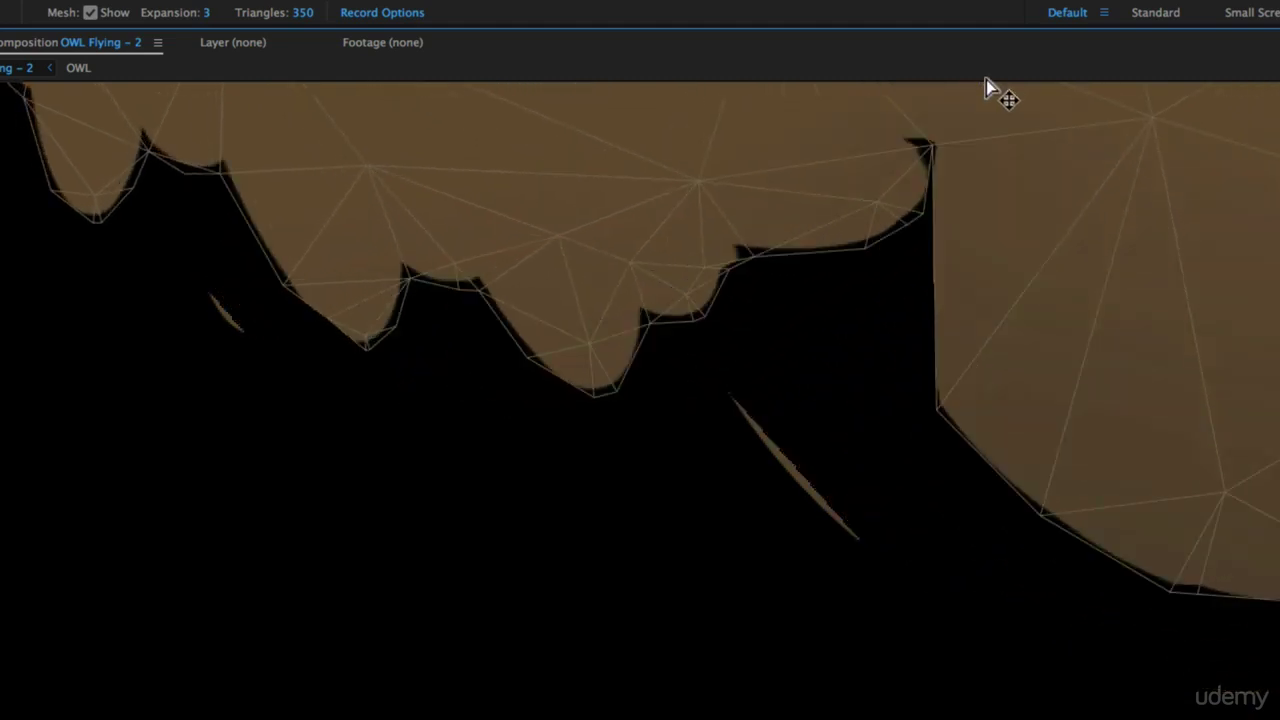
key("super+z")
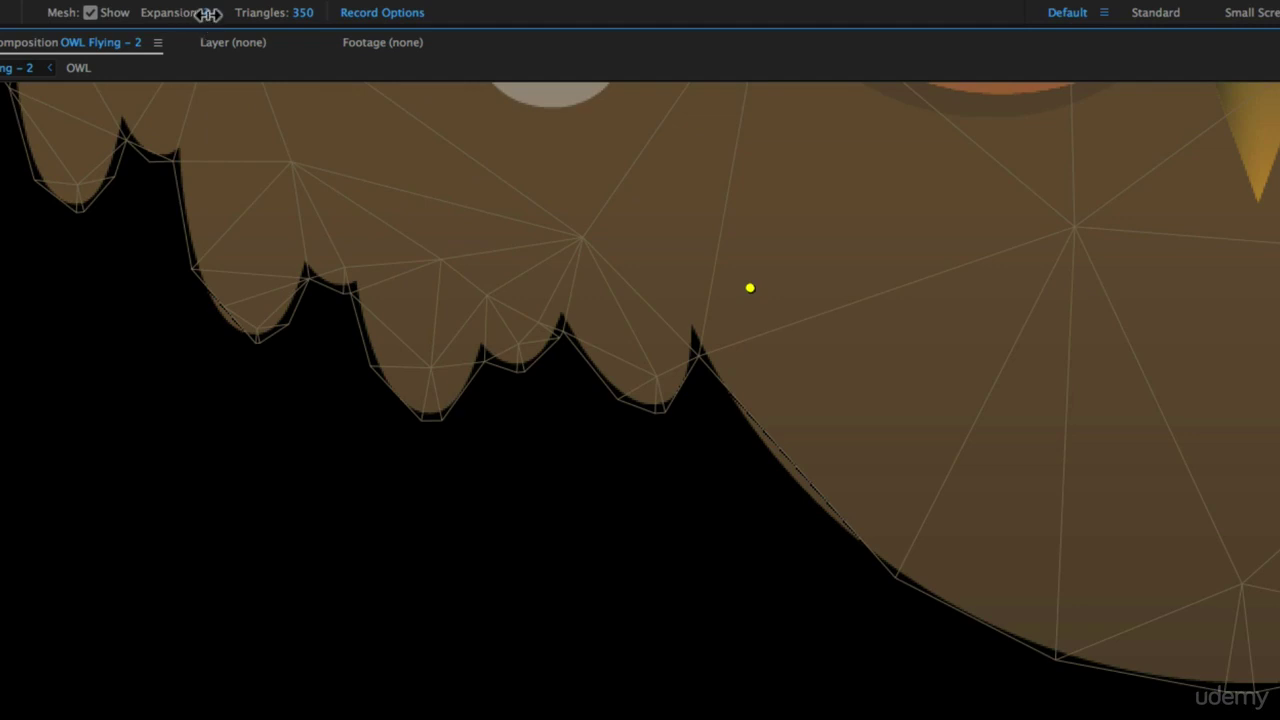
Set the puppet mesh Expansion to 10, hide the mesh, and collapse the OWL layer
left_click_drag(208, 14, 218, 17)
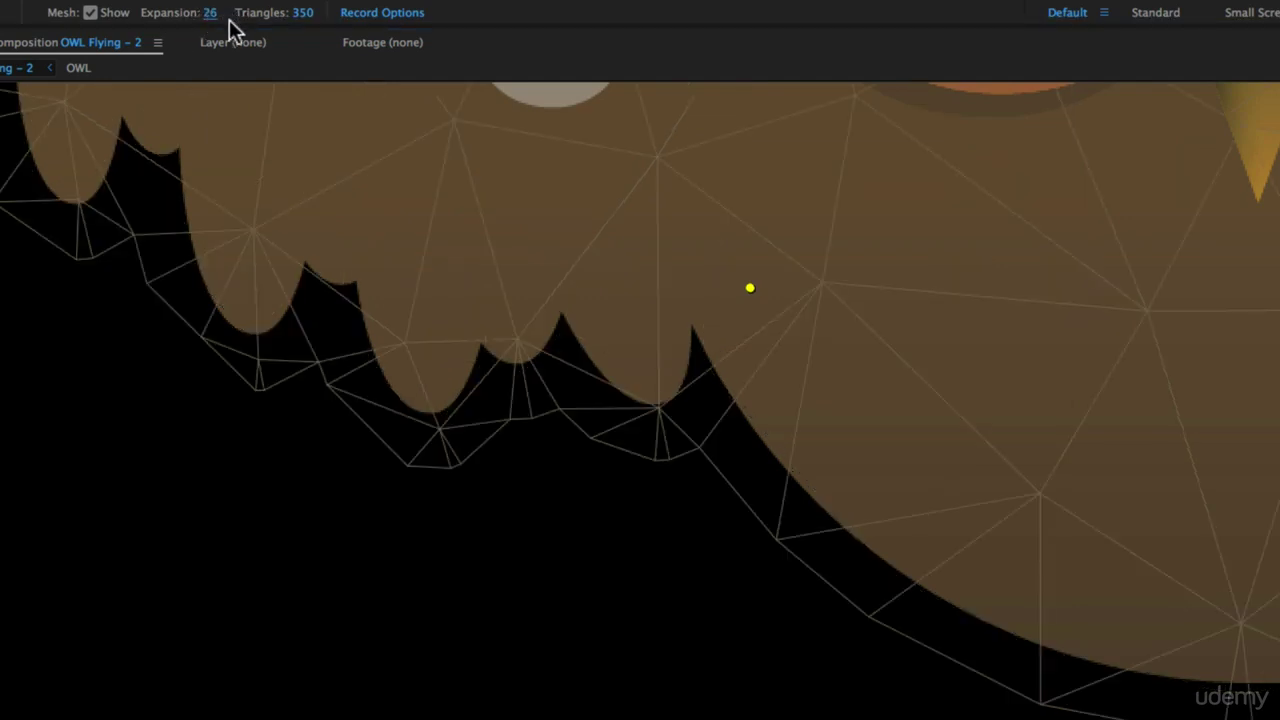
key("super+z")
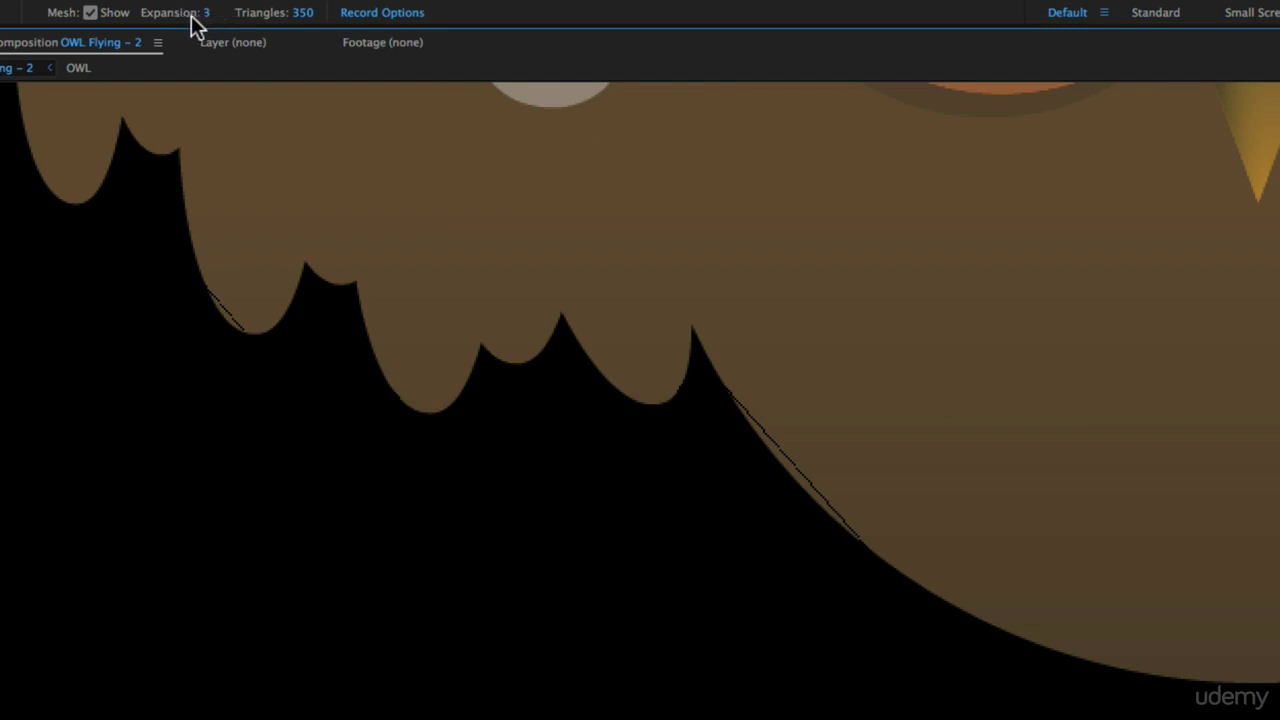
left_click(208, 14)
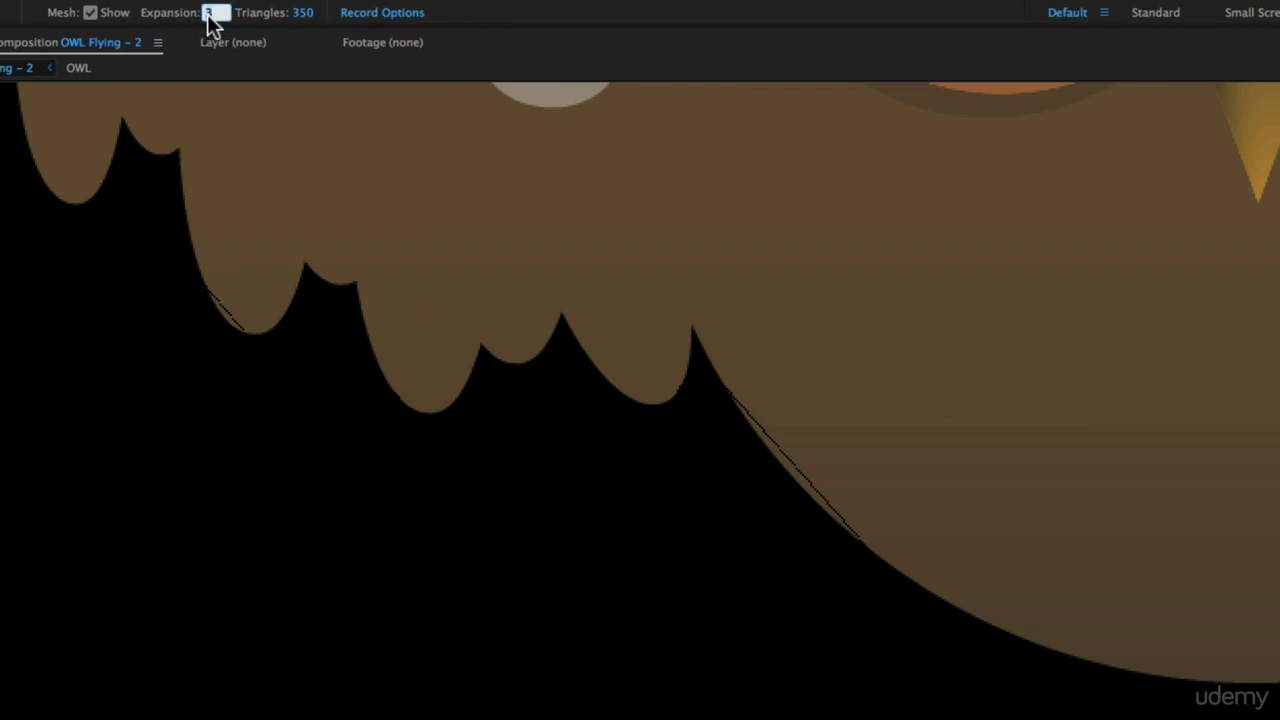
key("Return")
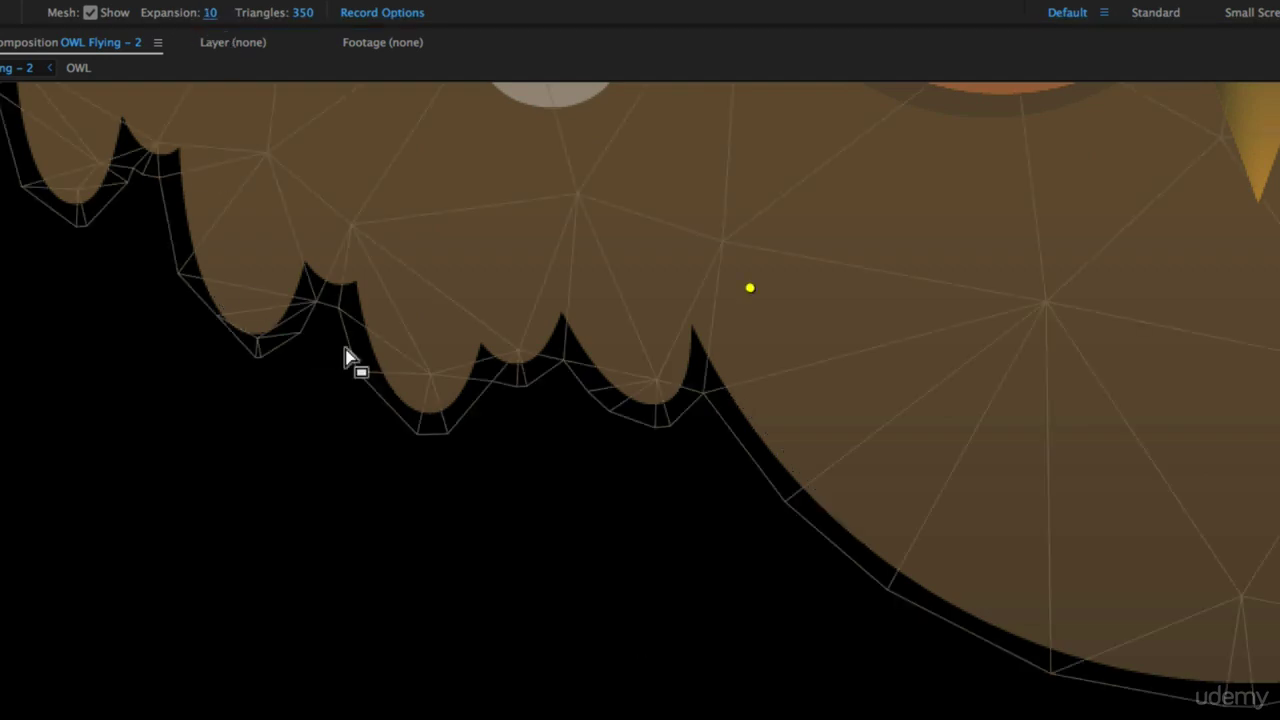
key("shift+slash")
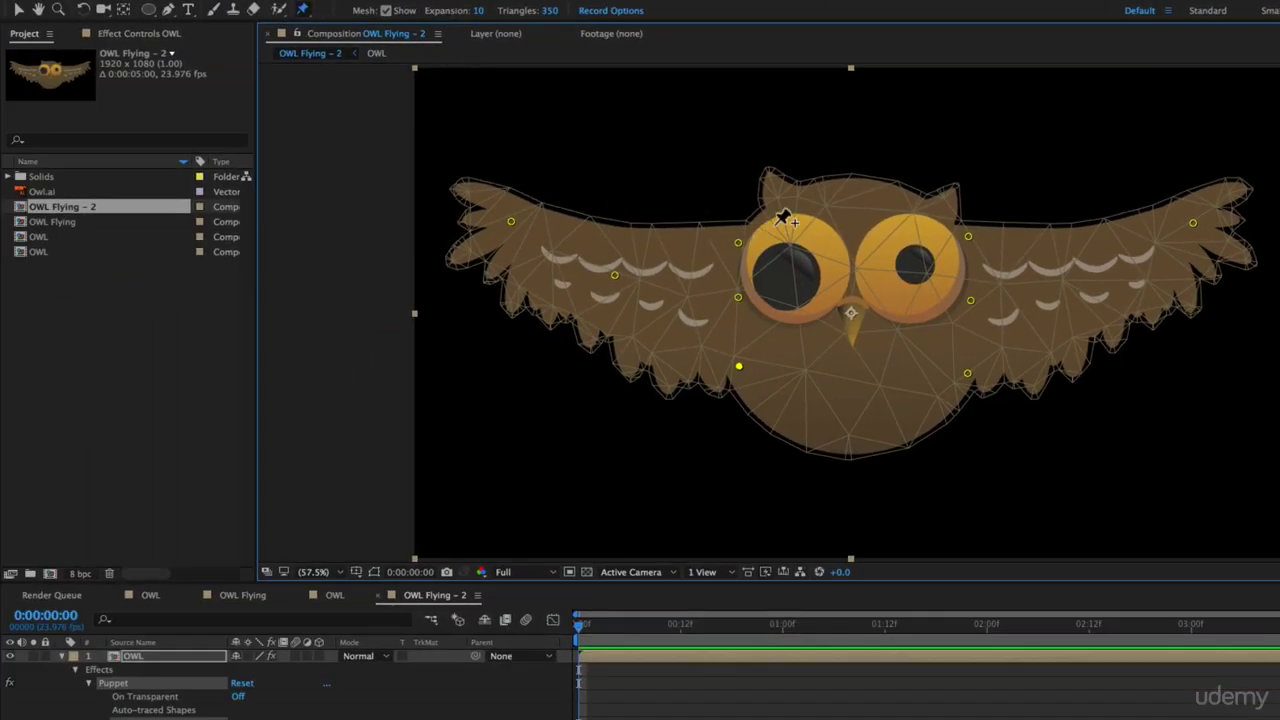
left_click(385, 10)
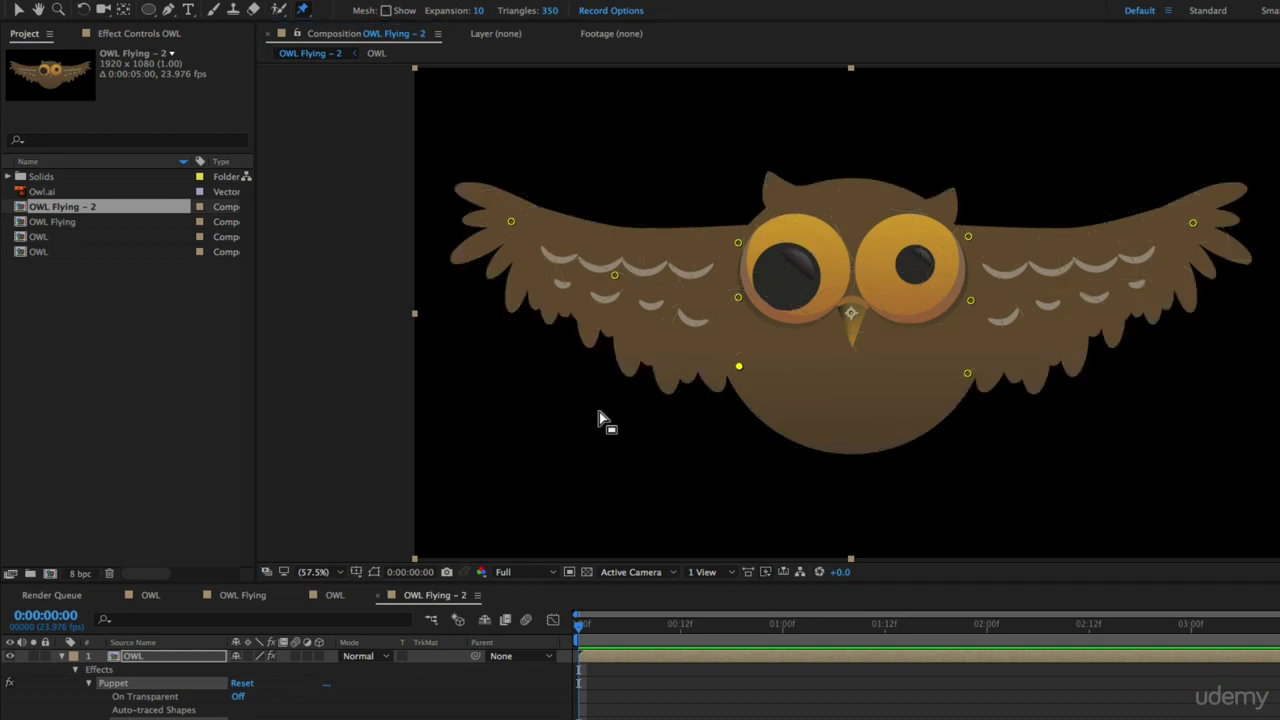
left_click(61, 656)
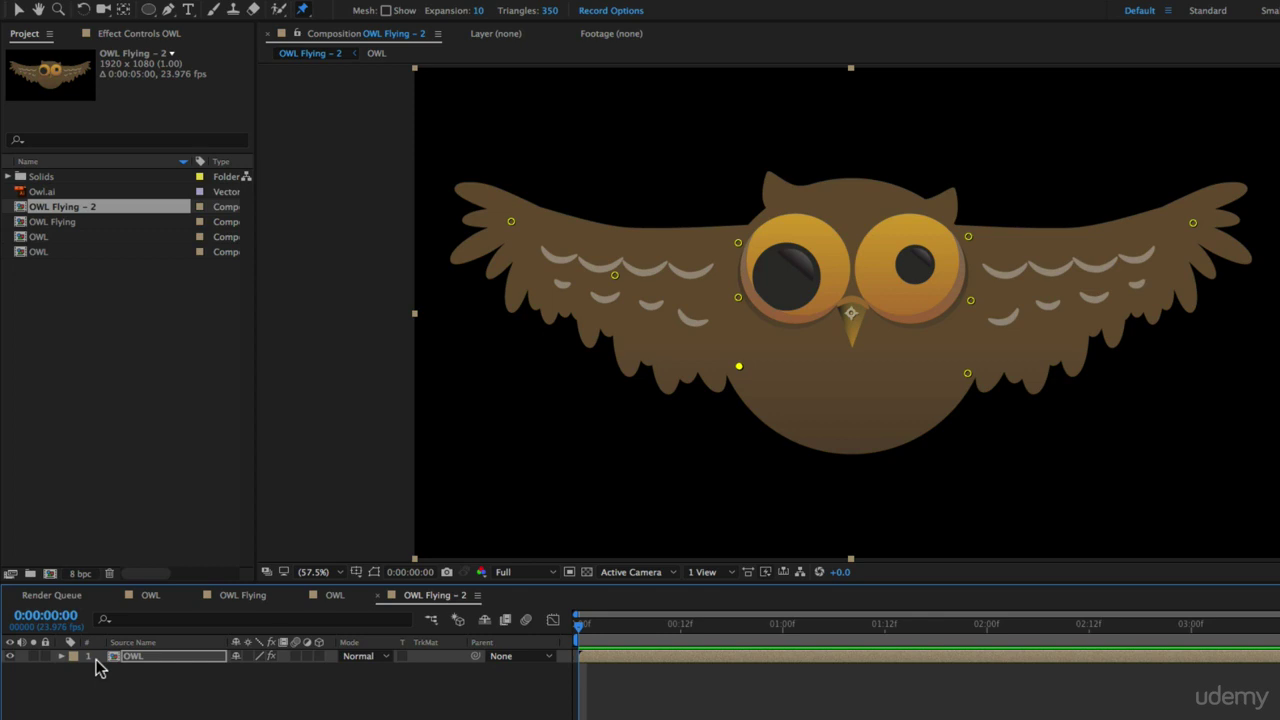